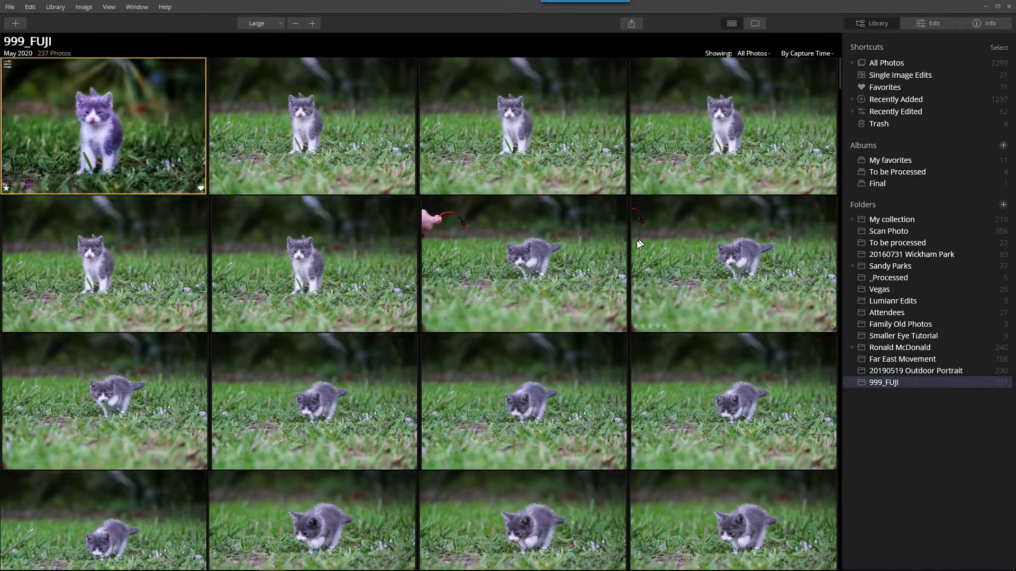
Step: Open the Luminar 4 online user guide and search it for "sky replacement"
click(165, 6)
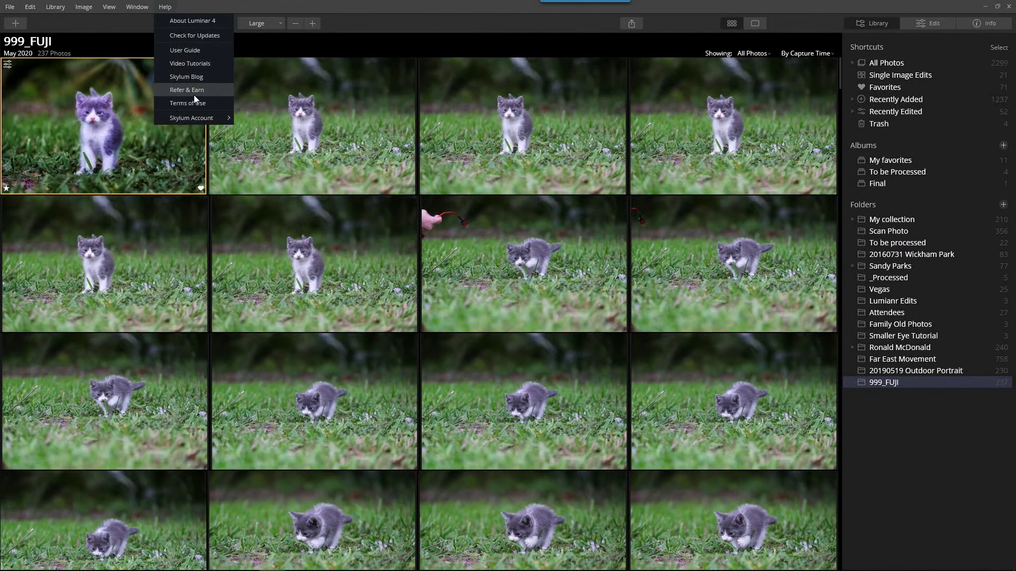
click(209, 49)
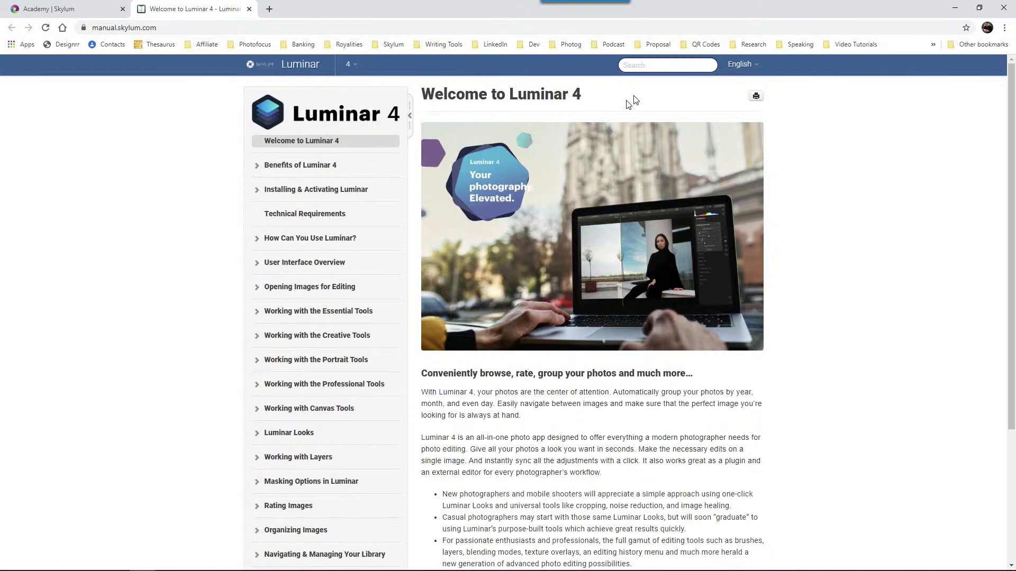
click(635, 64)
text(sky replacement)
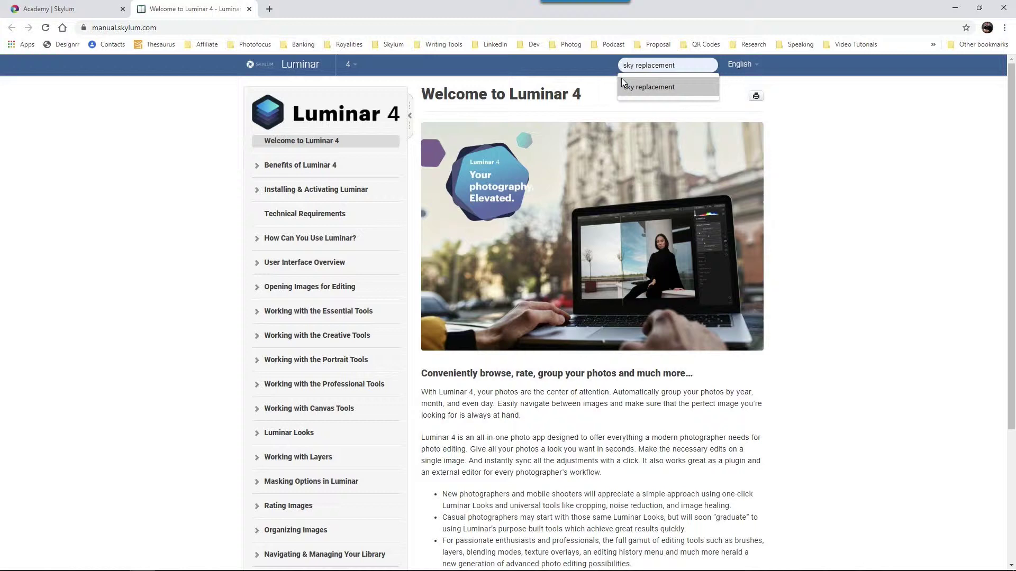
click(643, 87)
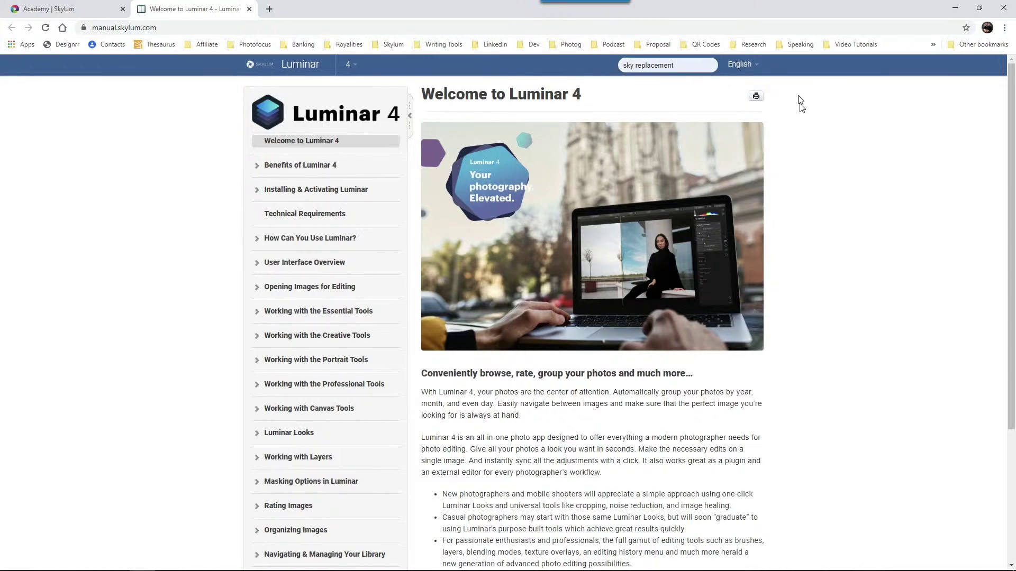
key(Return)
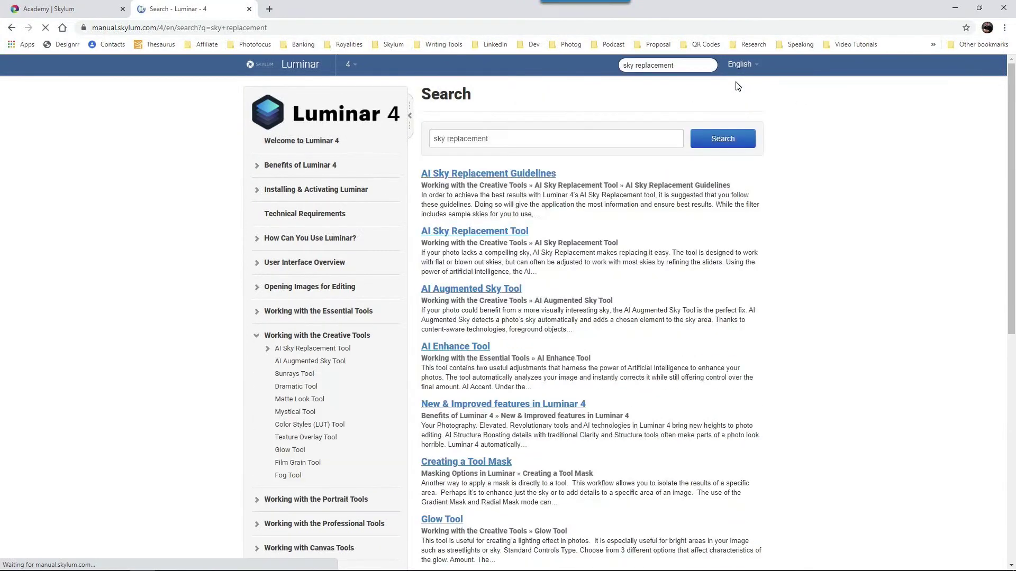
Step: Read the AI Sky Replacement Tool article's standard and advanced controls, then leave the manual and return to Luminar 4
click(507, 233)
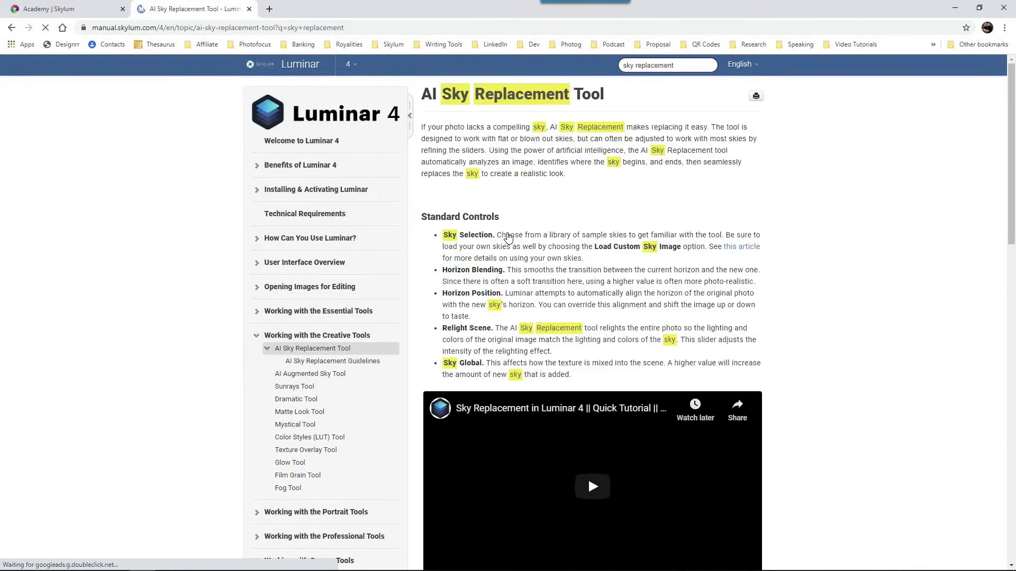
scroll(503, 275, down, 3)
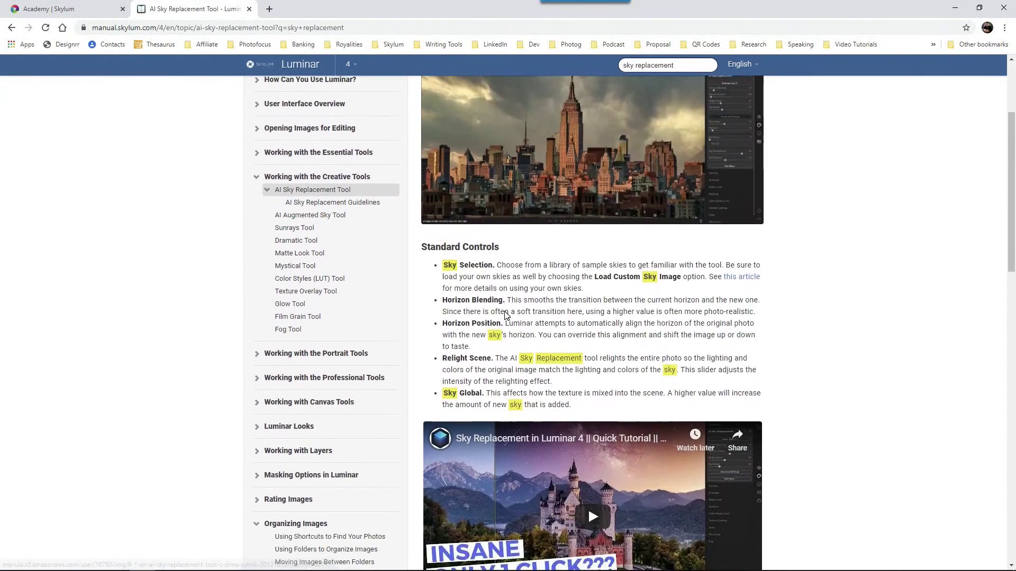
scroll(505, 312, down, 7)
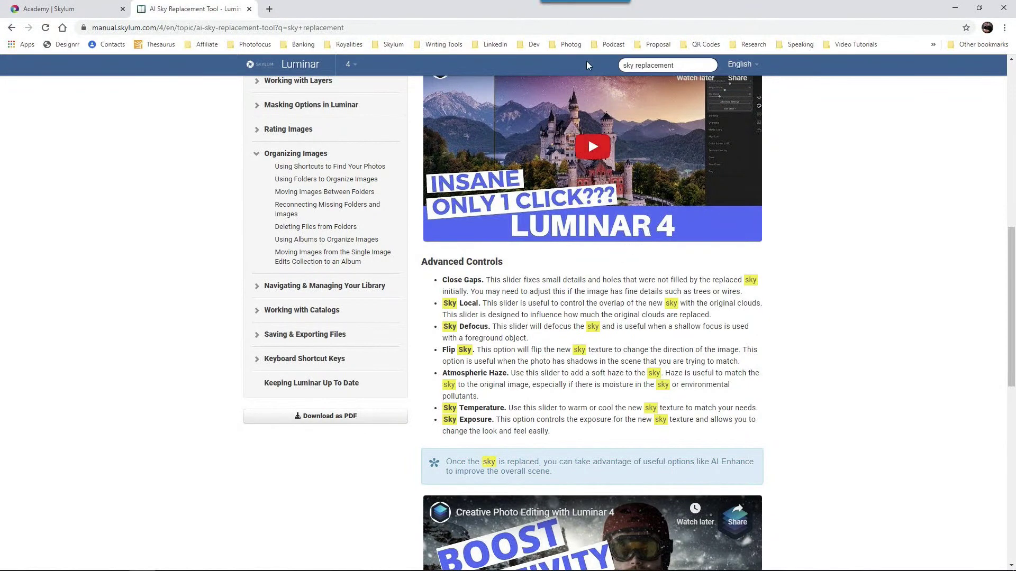
click(250, 9)
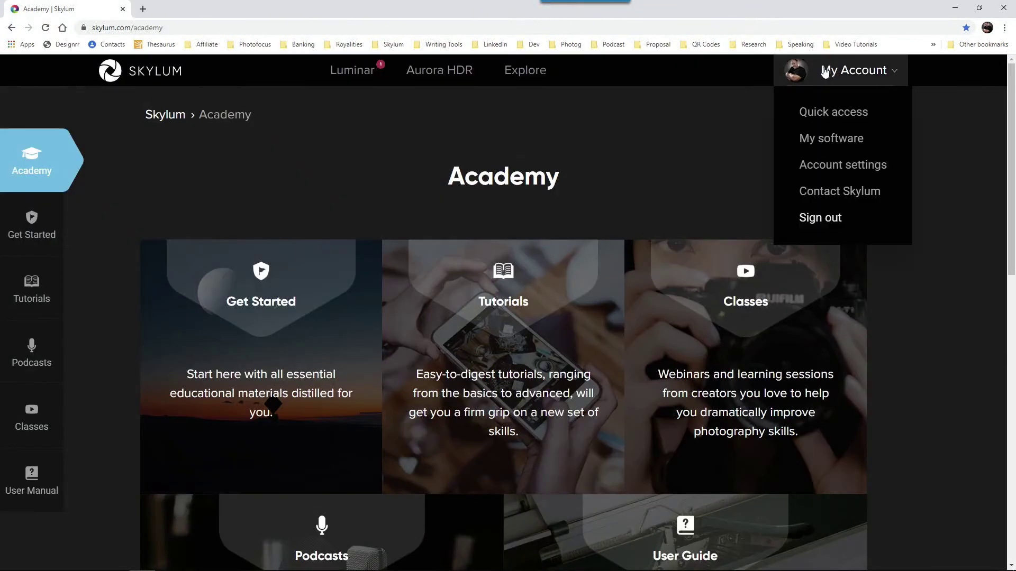
click(952, 10)
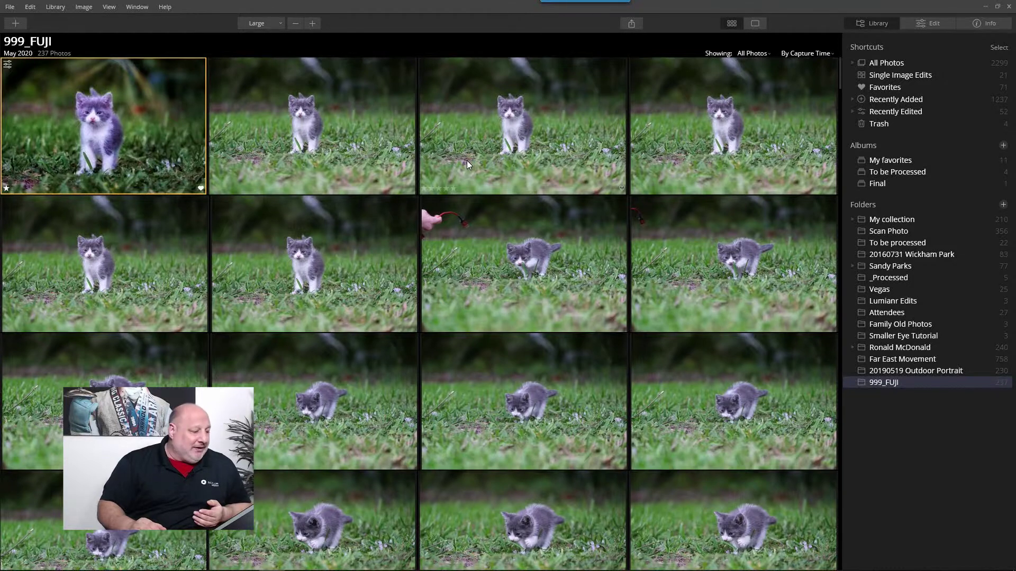
Step: Look through the kitten photos in the 999_FUJI grid and return to the first, edited photo
key(Down)
key(Down)
key(Down)
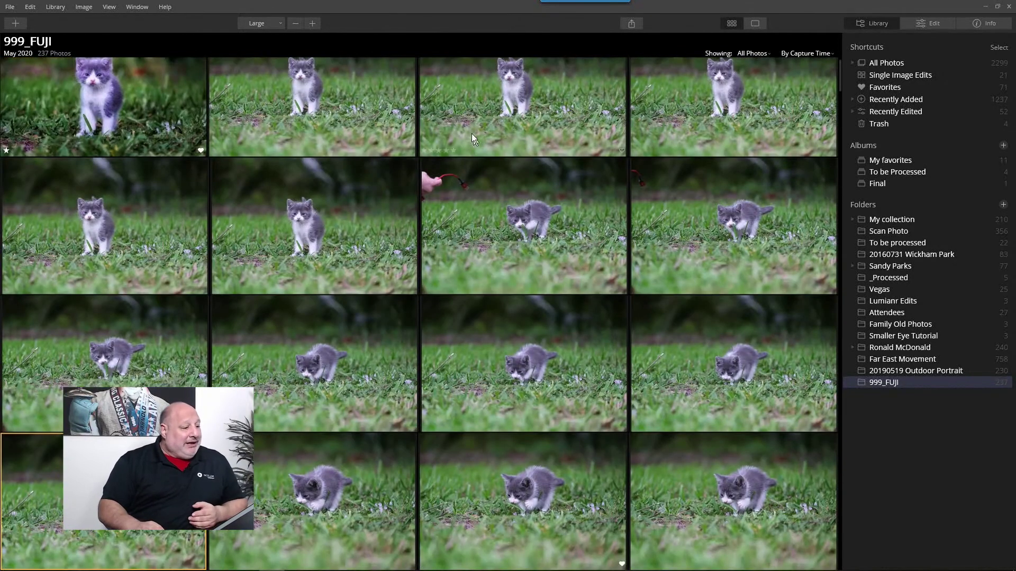
scroll(471, 119, up, 1)
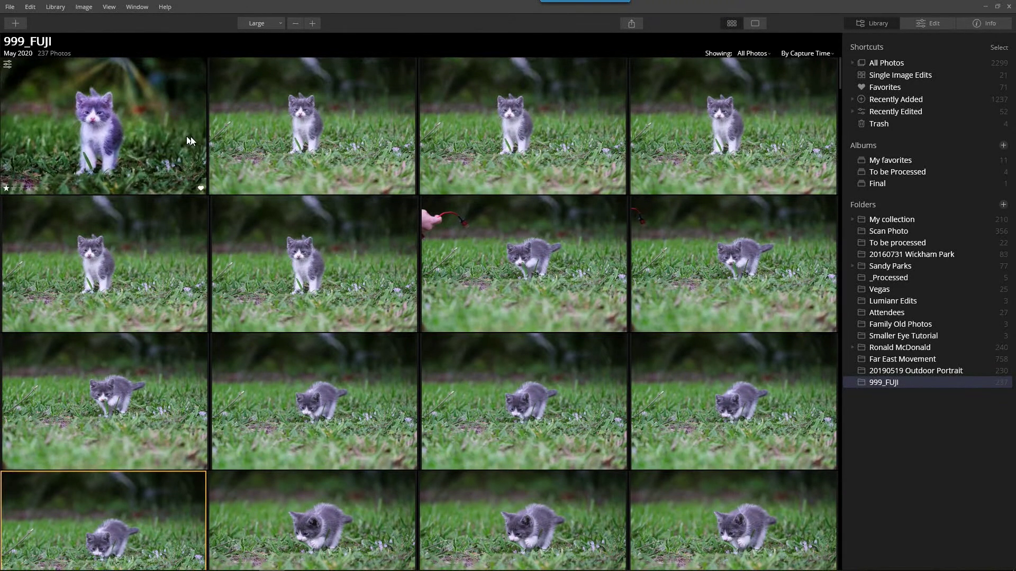
click(295, 120)
key(Right)
key(Right)
key(Right)
key(Right)
key(Right)
key(Right)
key(Right)
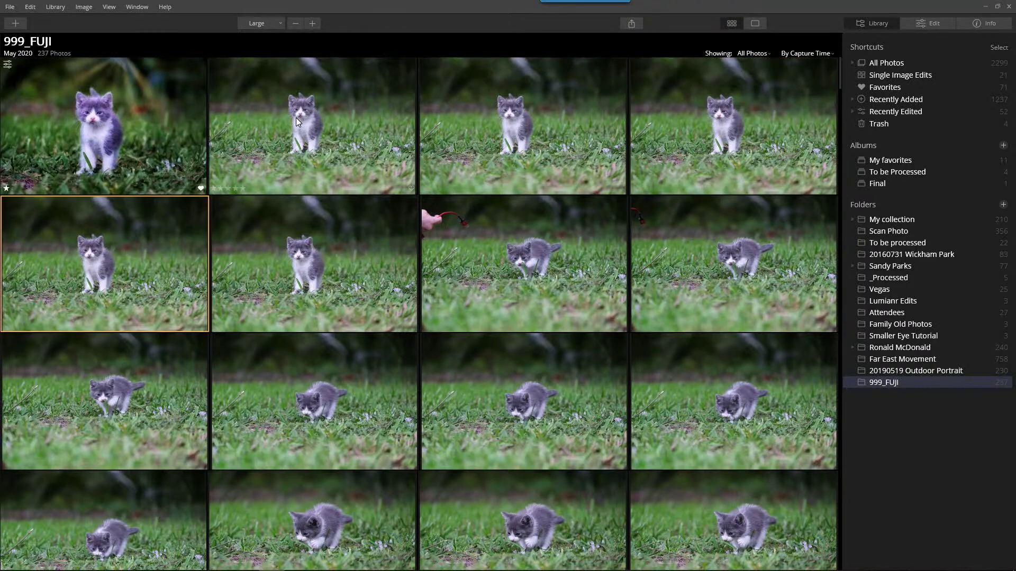
key(Right)
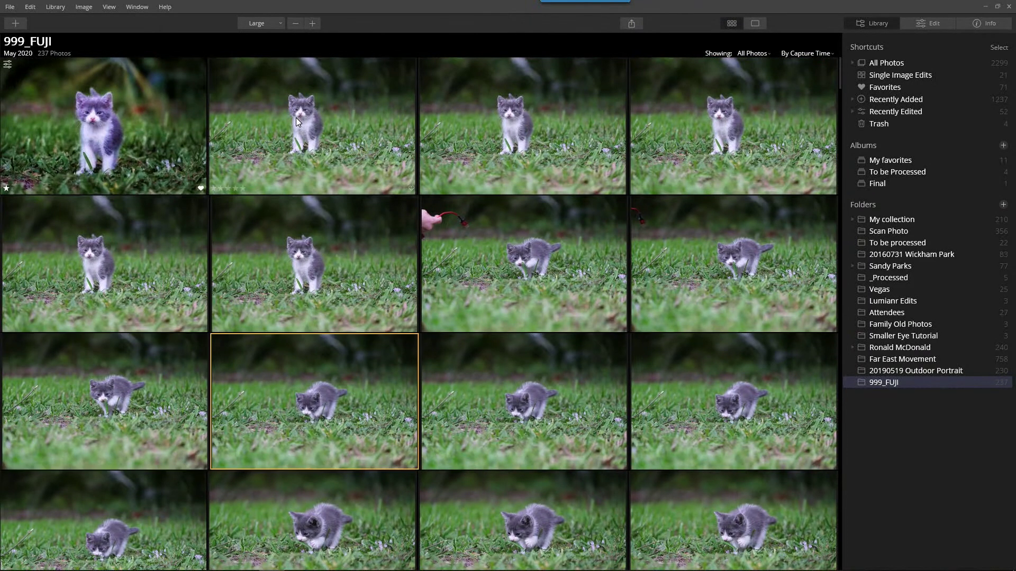
key(Right)
key(Right)
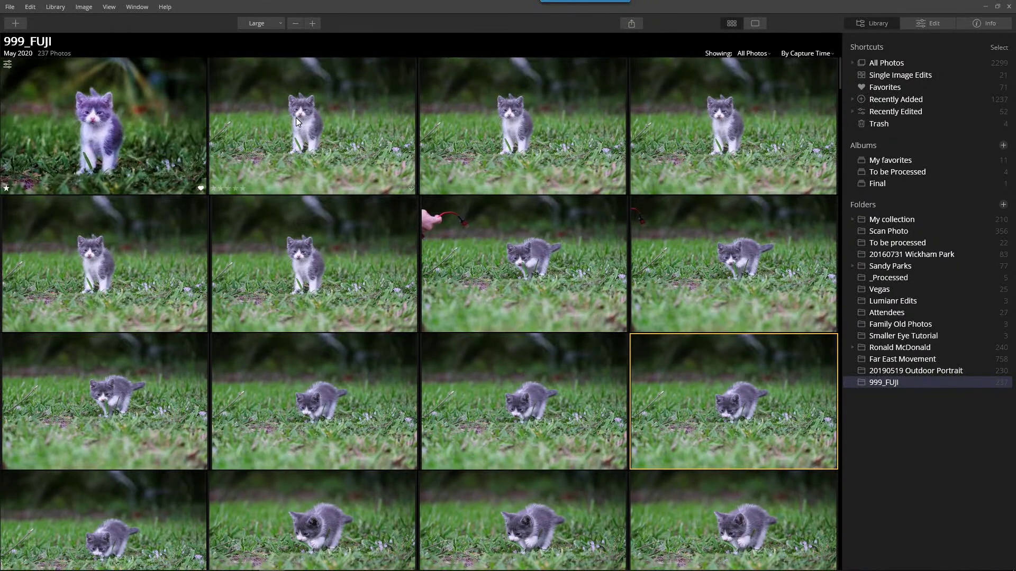
click(159, 109)
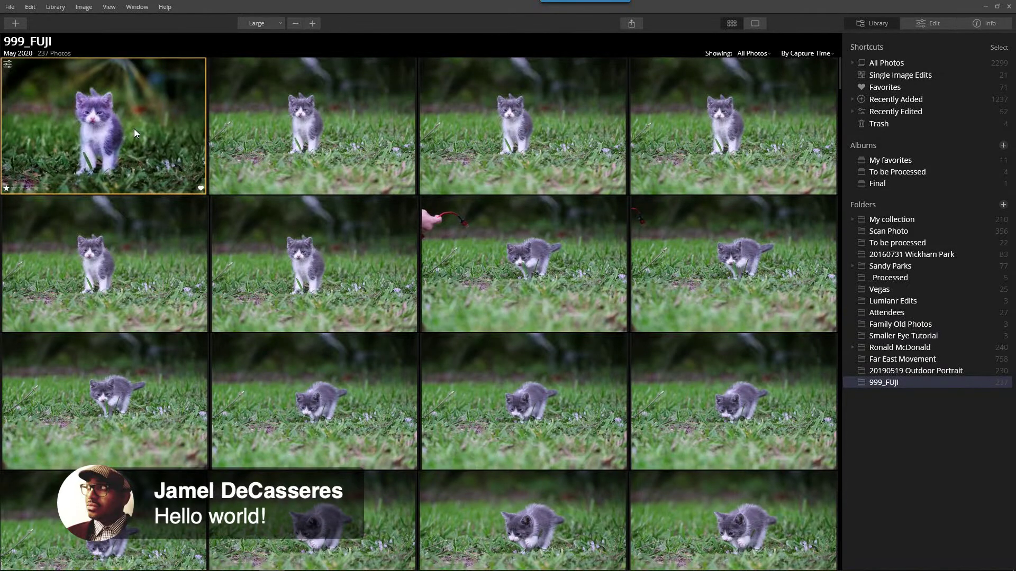
Step: Browse down the kitten sequence and mark the photo just before the one-star favorite as a favorite
click(284, 148)
key(Right)
key(Right)
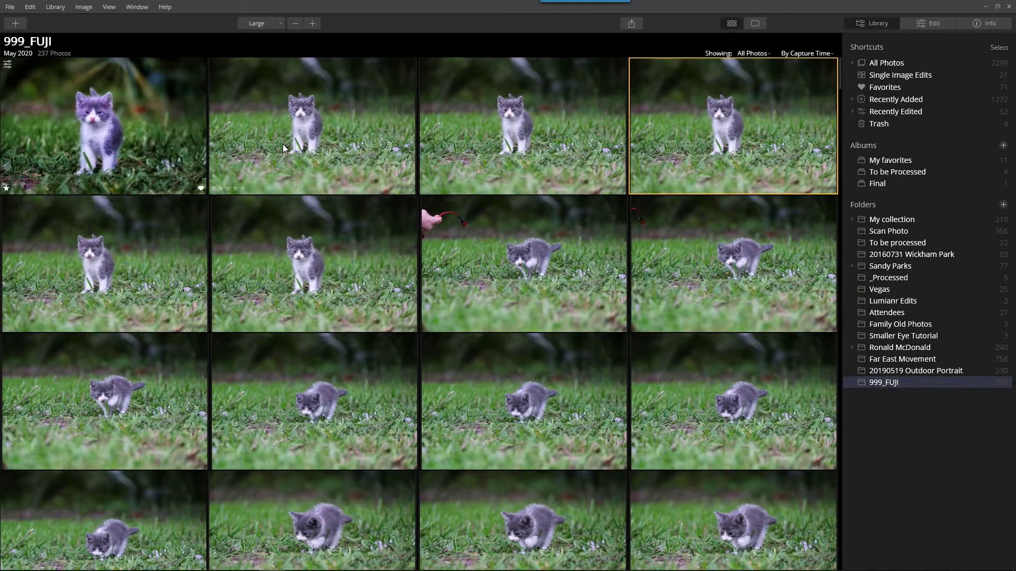
key(Right)
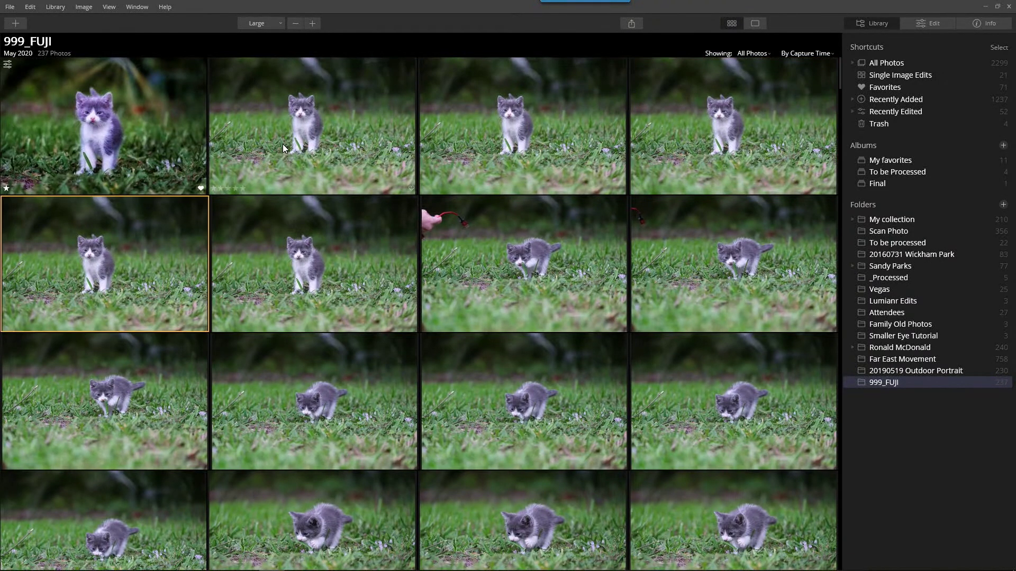
key(Right)
key(Right)
key(Right)
key(Down)
key(Down)
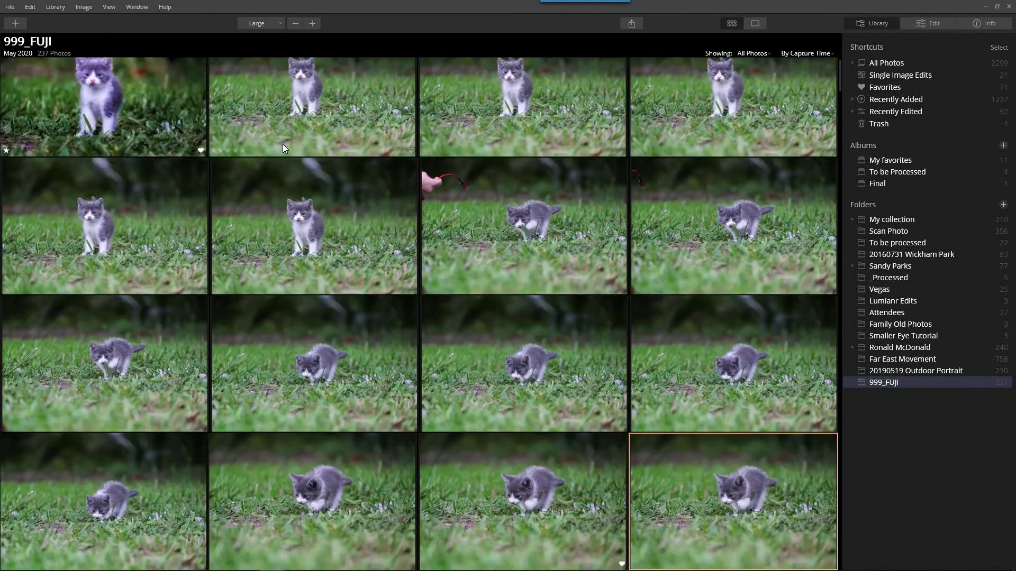
key(Down)
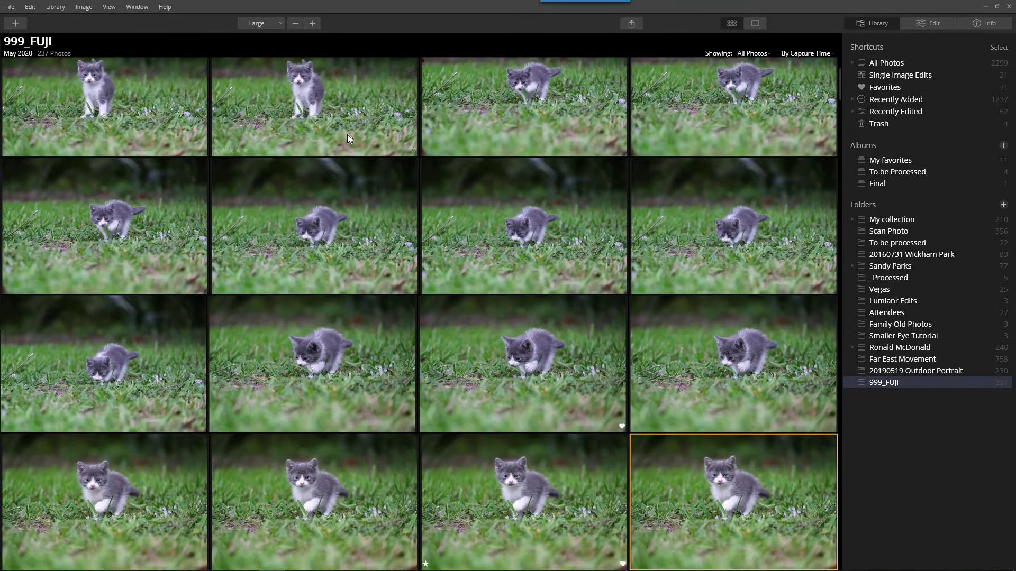
click(329, 495)
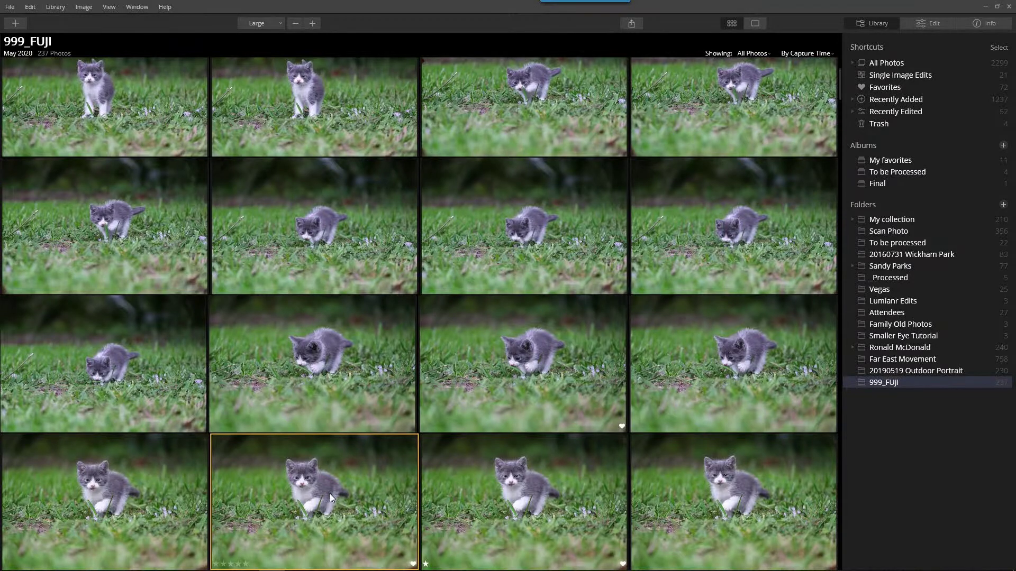
Step: Look over more of the kitten photos and filter the 999_FUJI folder to show only Favorites
key(Down)
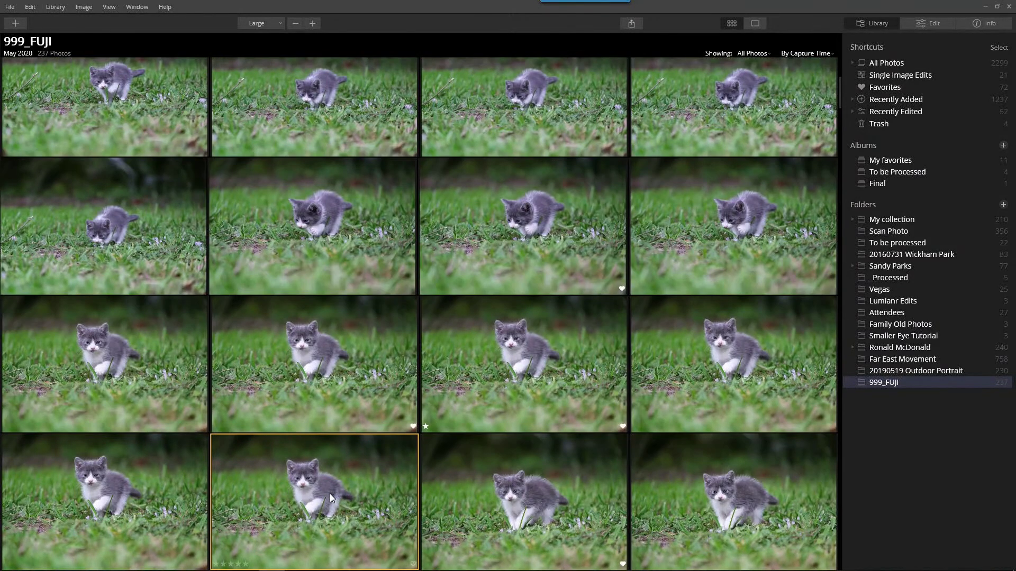
key(Down)
key(Right)
key(Right)
key(Up)
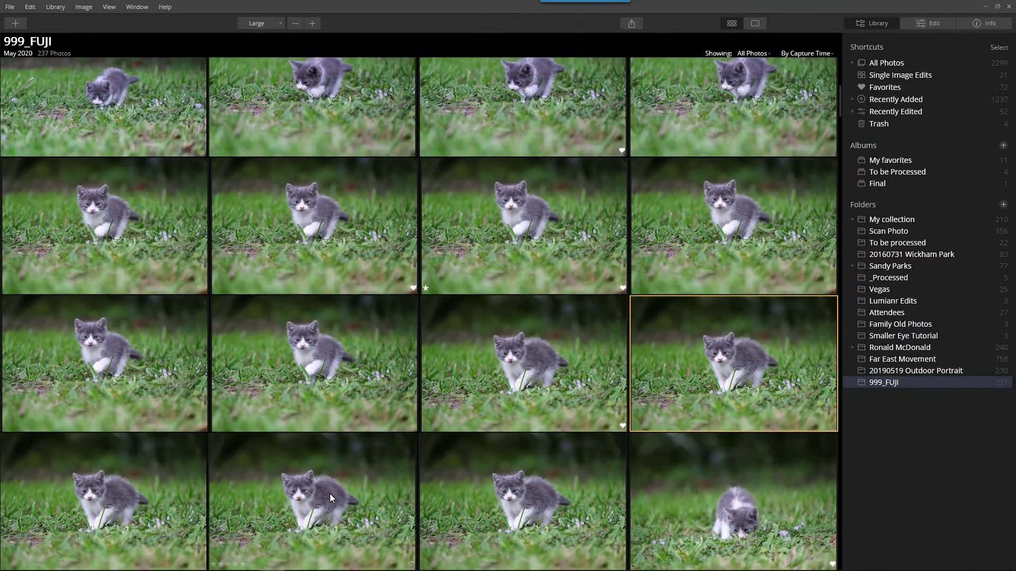
key(Left)
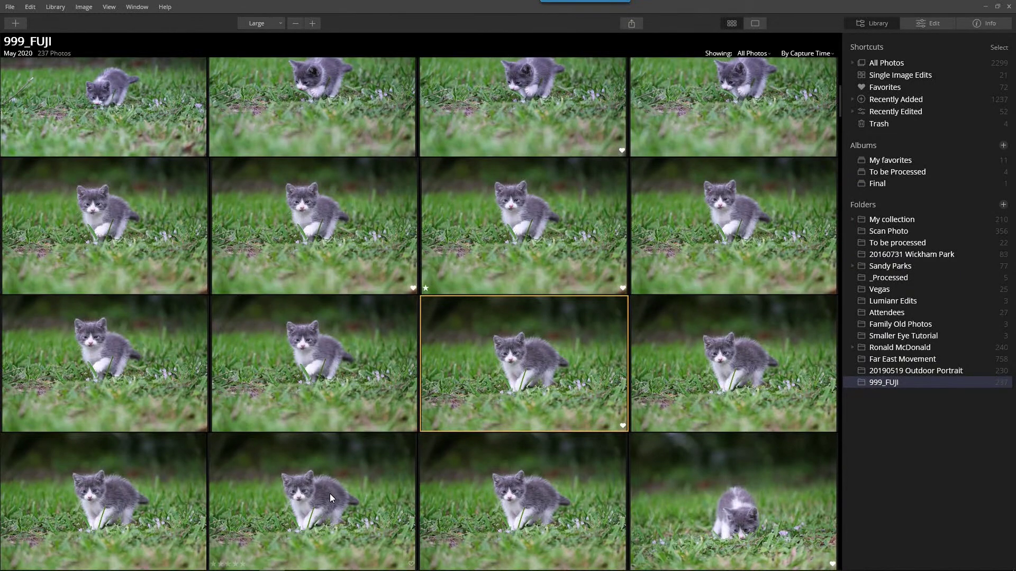
scroll(432, 450, down, 3)
scroll(489, 398, down, 10)
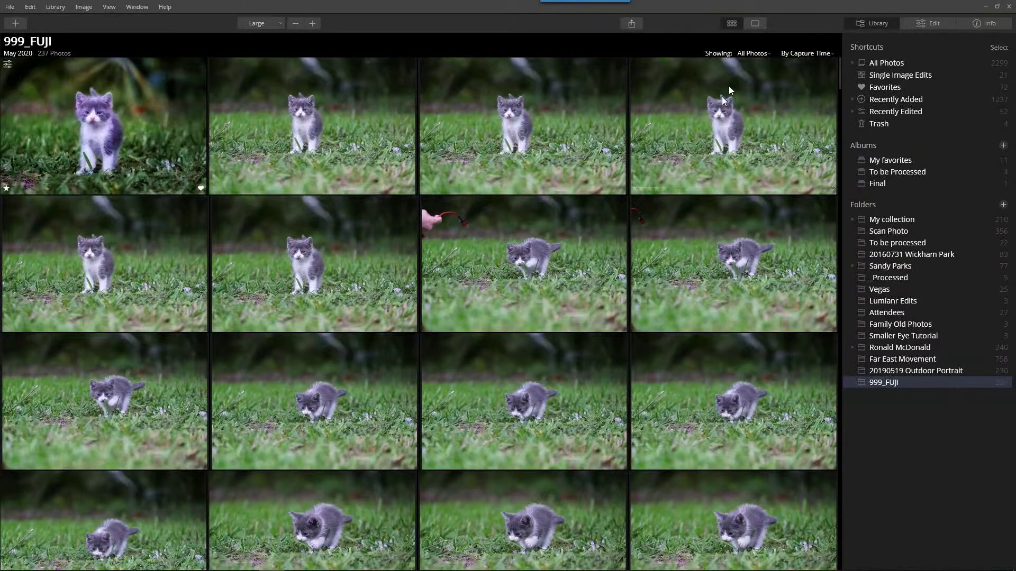
click(752, 53)
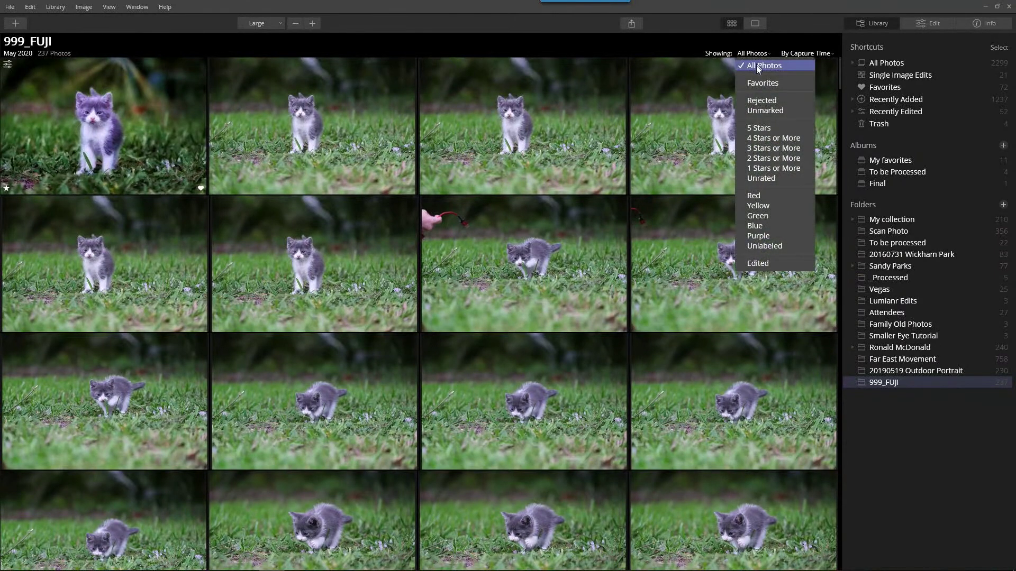
click(758, 82)
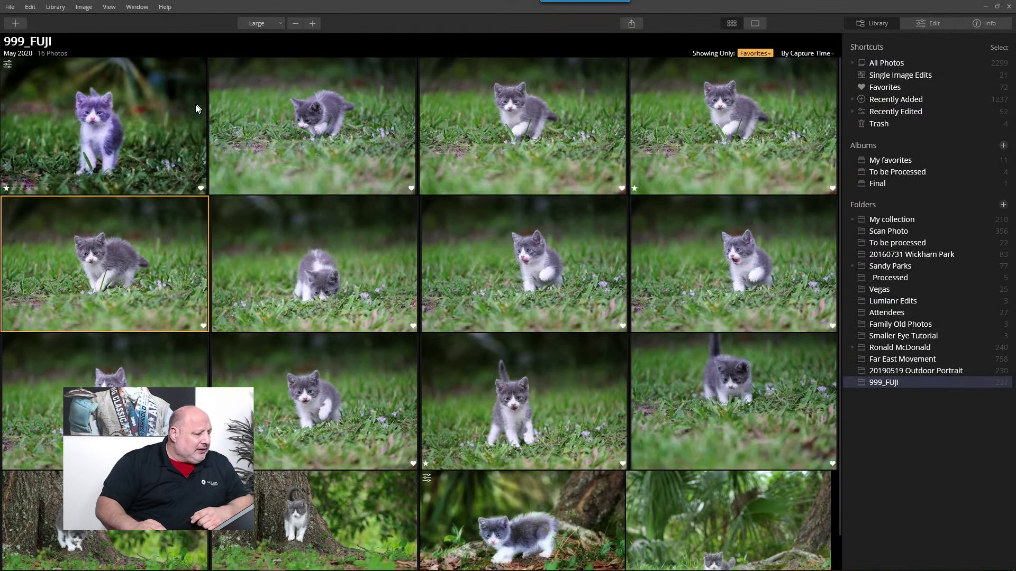
Step: Reset all adjustments on the first, edited kitten photo among the favorites
right_click(176, 108)
mouse_move(220, 170)
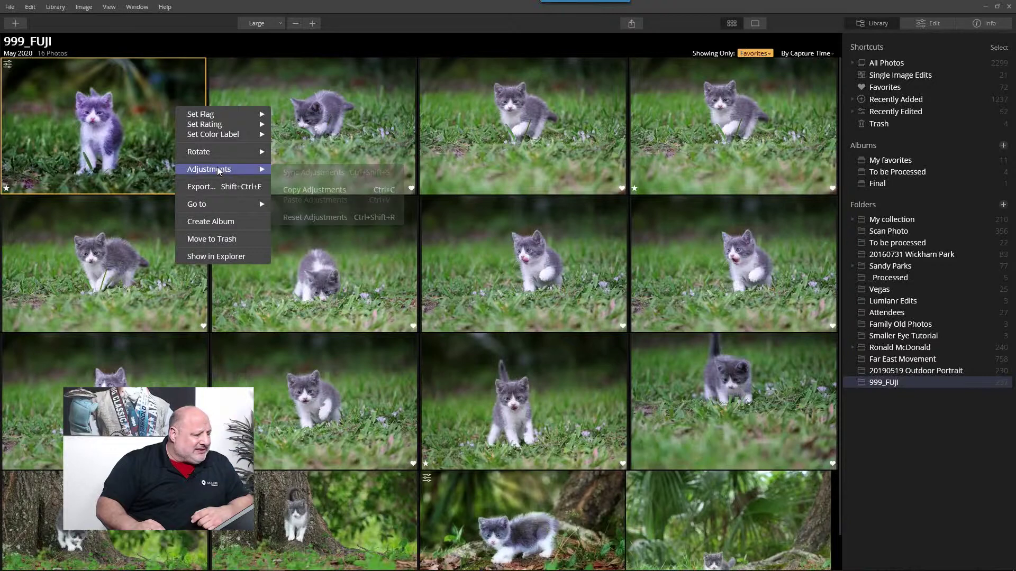
click(313, 218)
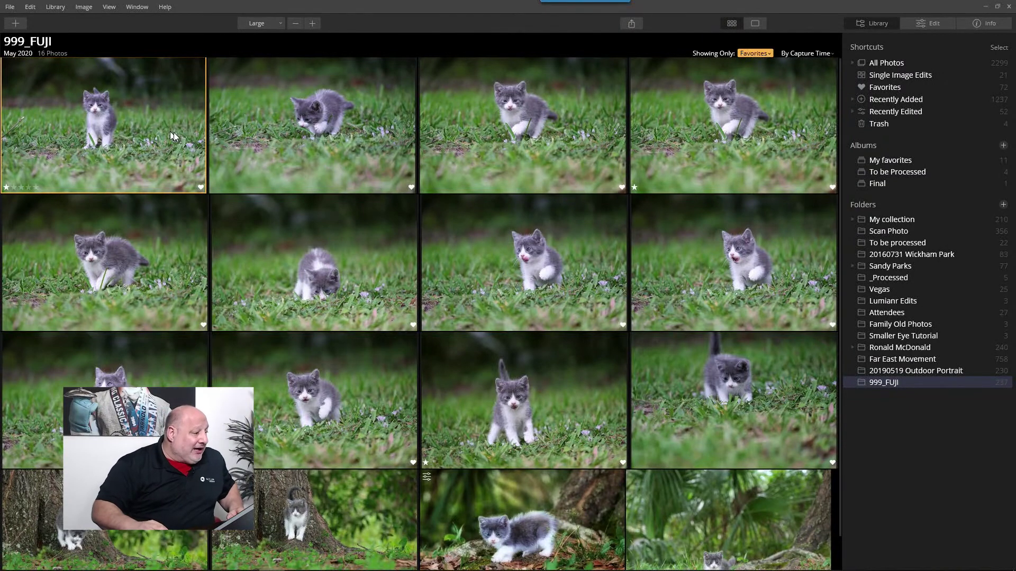
Step: Open the first kitten photo in the single-image view and review the following favorites one by one
double_click(171, 133)
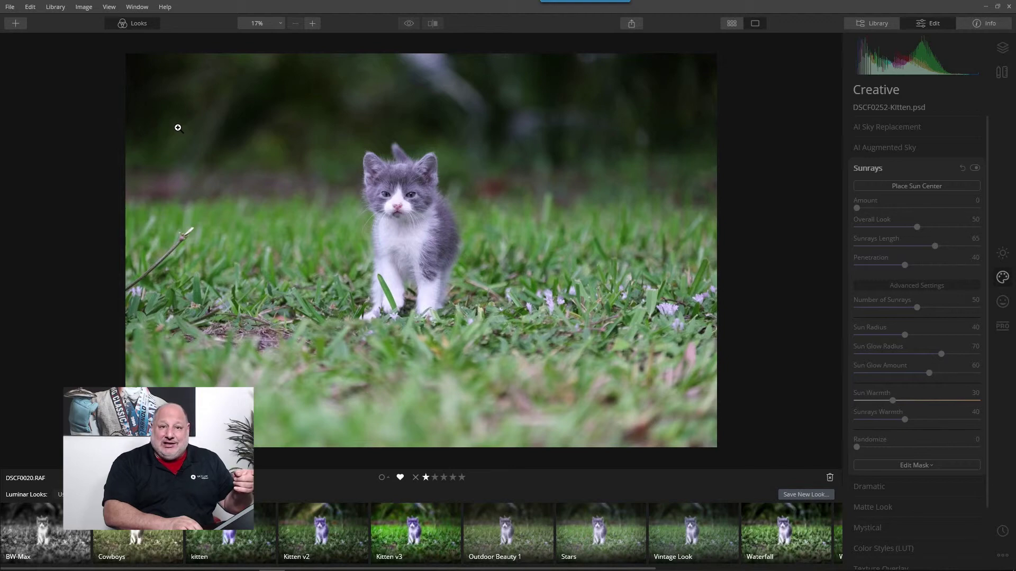
key(Right)
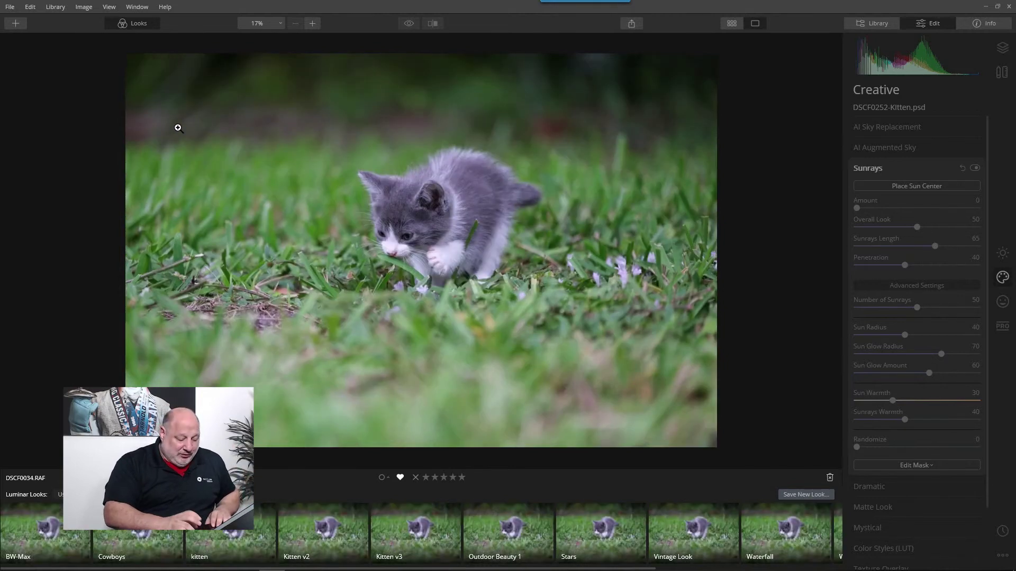
key(Right)
key(Right)
key(Right)
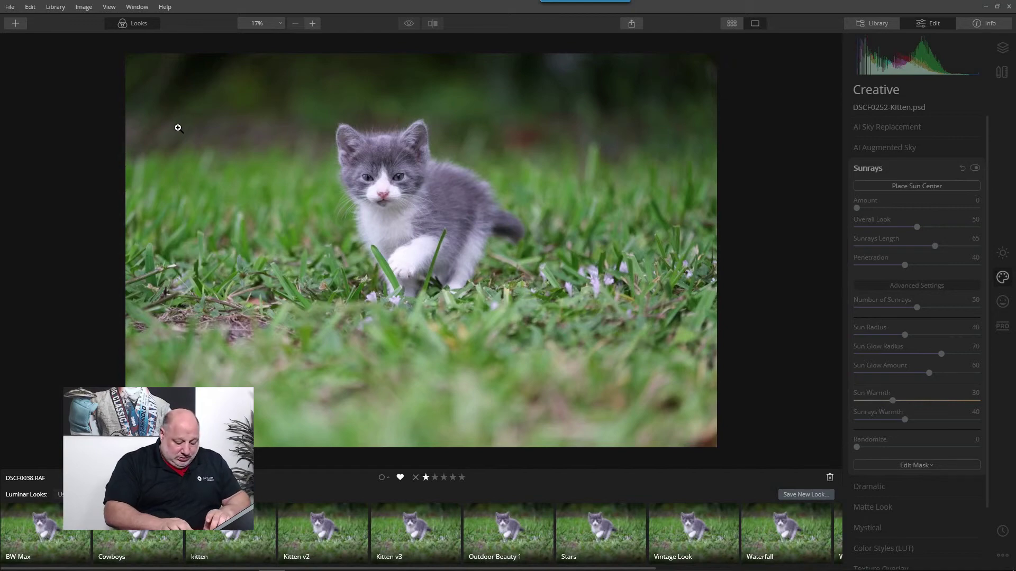
key(Right)
key(Right)
key(Right)
key(Right)
key(Right)
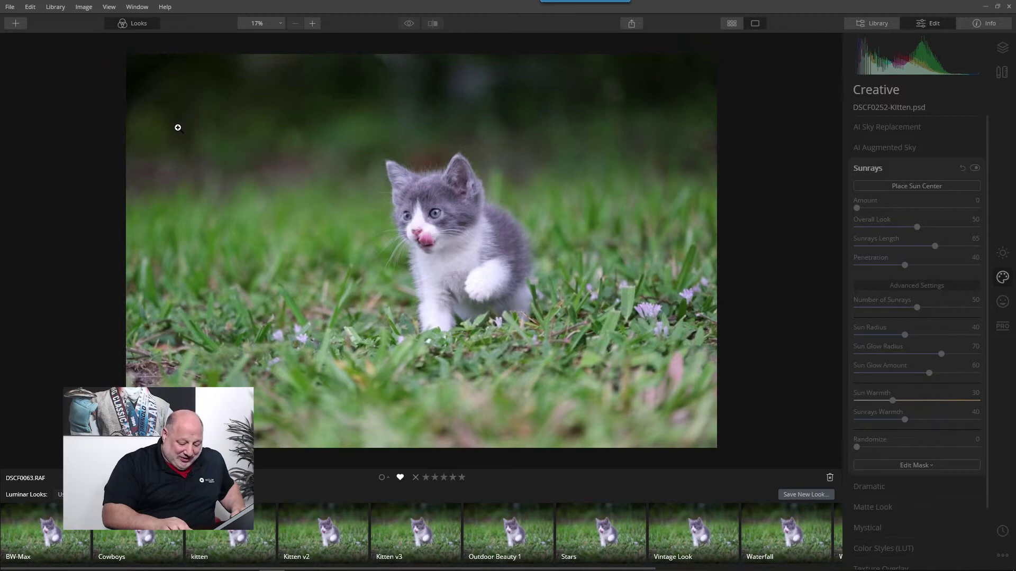
key(Right)
key(Right)
key(Right)
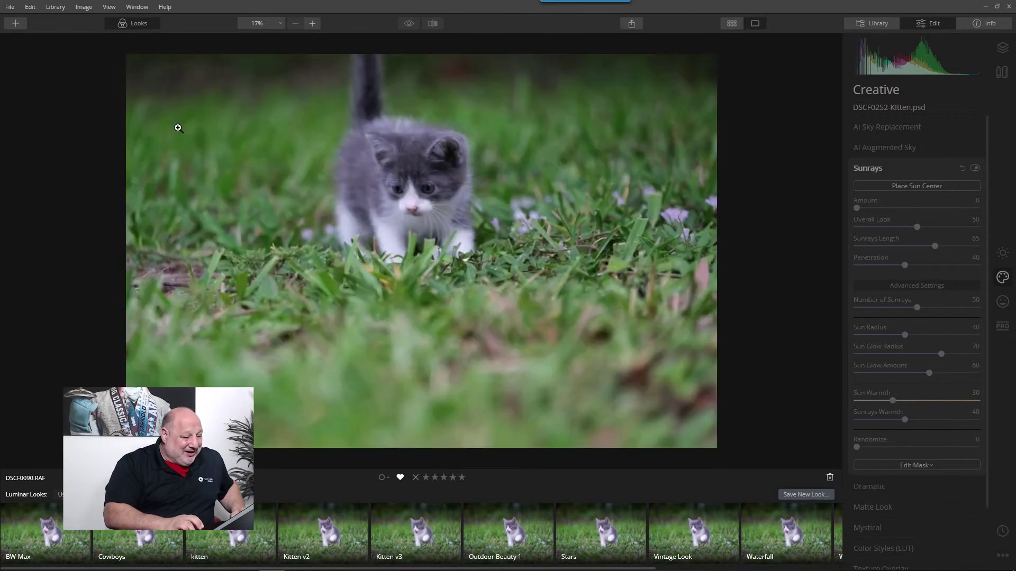
key(Right)
key(Right)
key(Right)
key(Right)
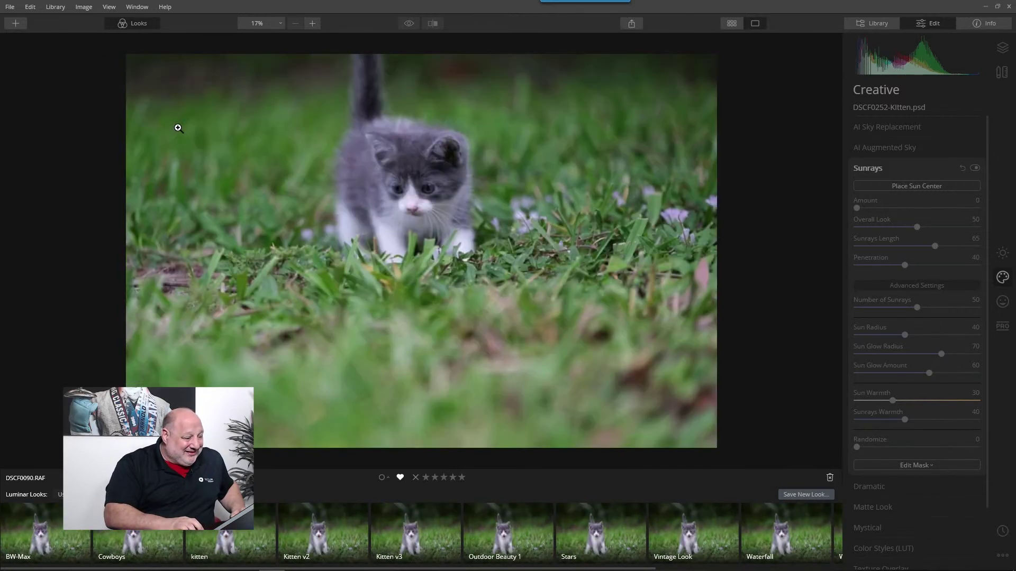
Step: Compare the remaining favorite kitten photos at full view, moving back and forth to the one-star kitten with the raised tail
key(Right)
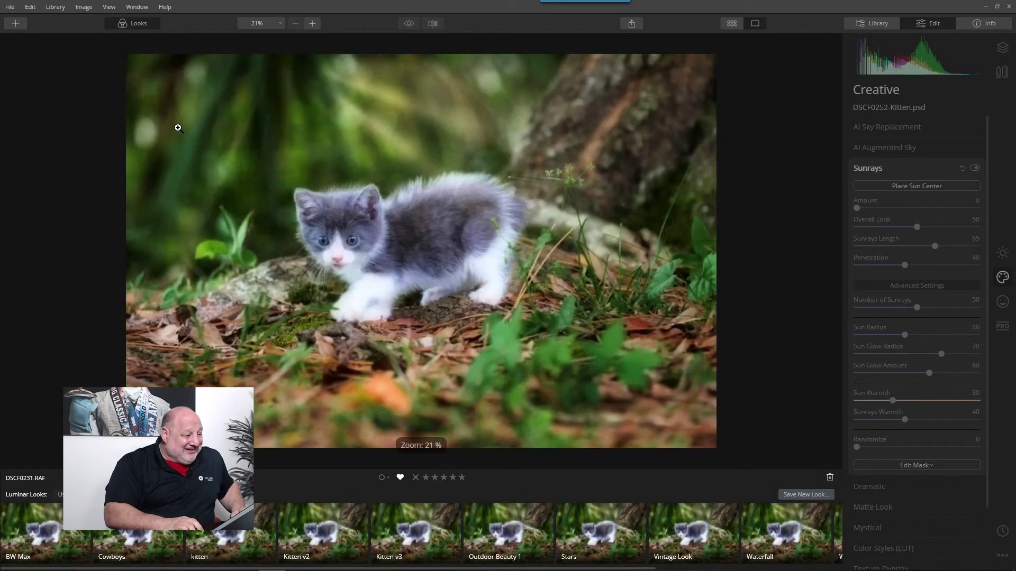
key(Right)
key(Right)
key(Right)
key(Right)
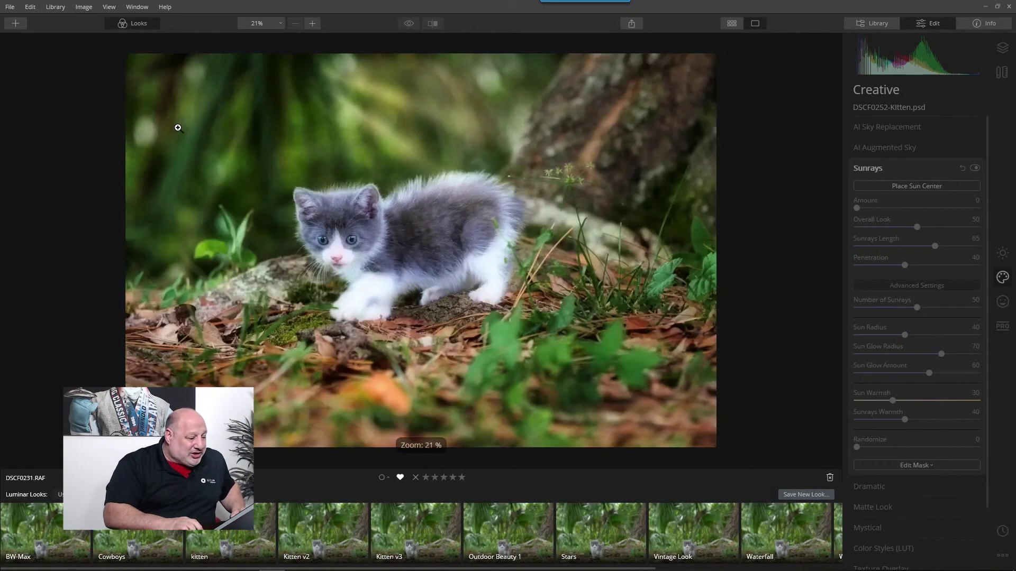
key(Right)
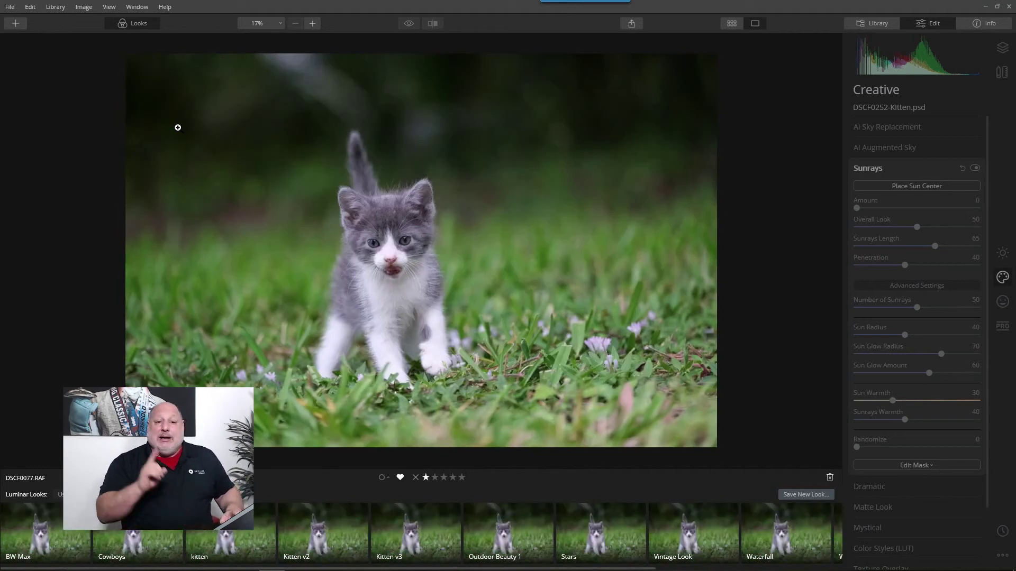
Step: Return to the thumbnail grid of the 999_FUJI folder and filter it to photos rated 1 Stars or More
key(g)
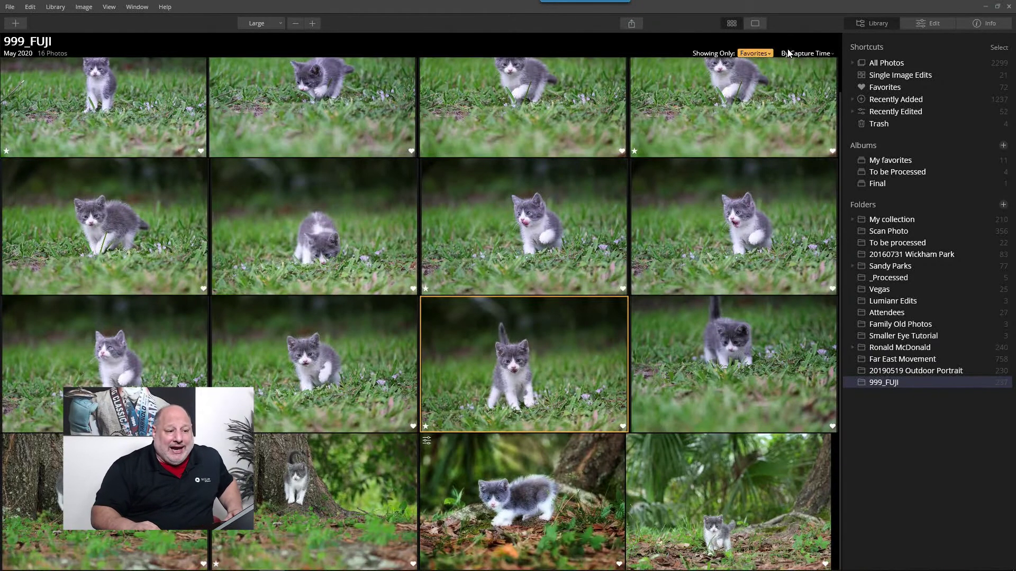
click(765, 54)
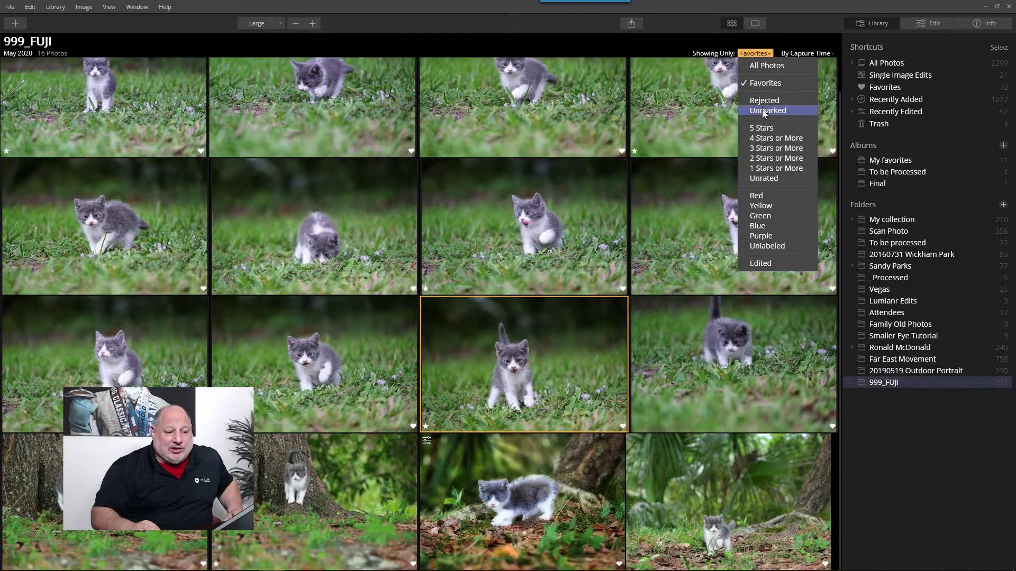
click(797, 169)
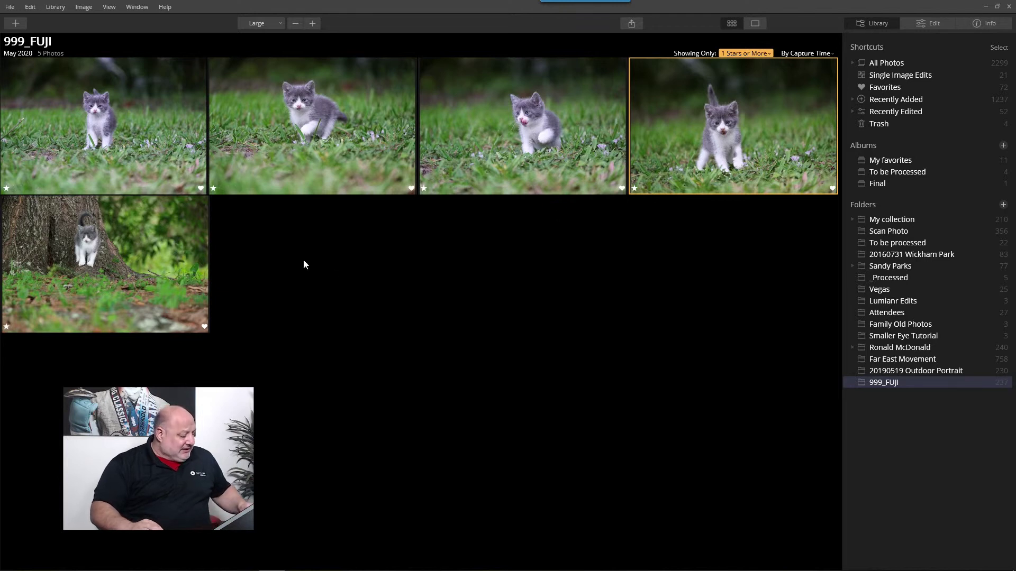
Step: Add all five star-rated kitten photos to the To be Processed album and open that album
click(138, 142)
shift+click(137, 247)
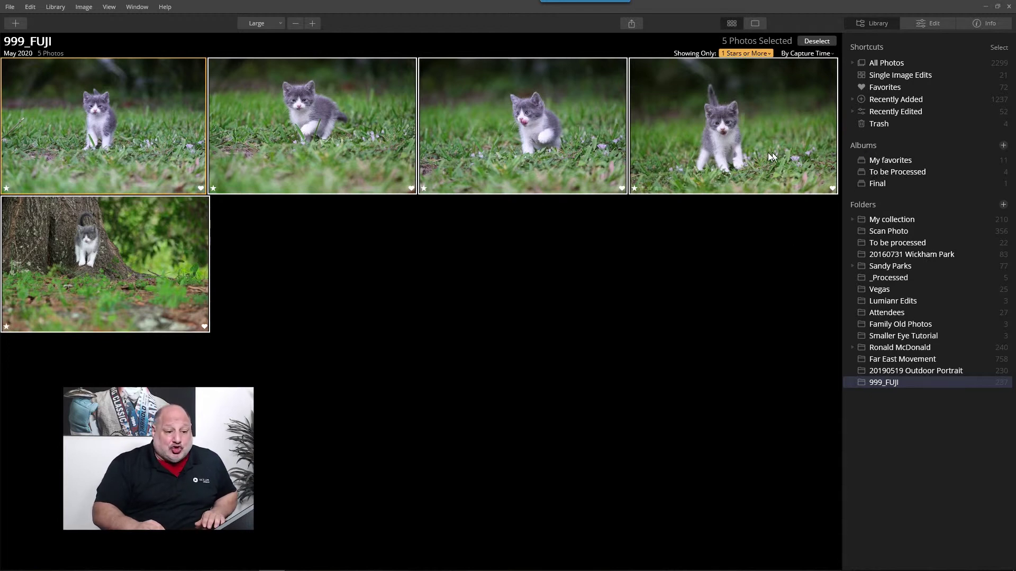
drag(720, 138, 895, 170)
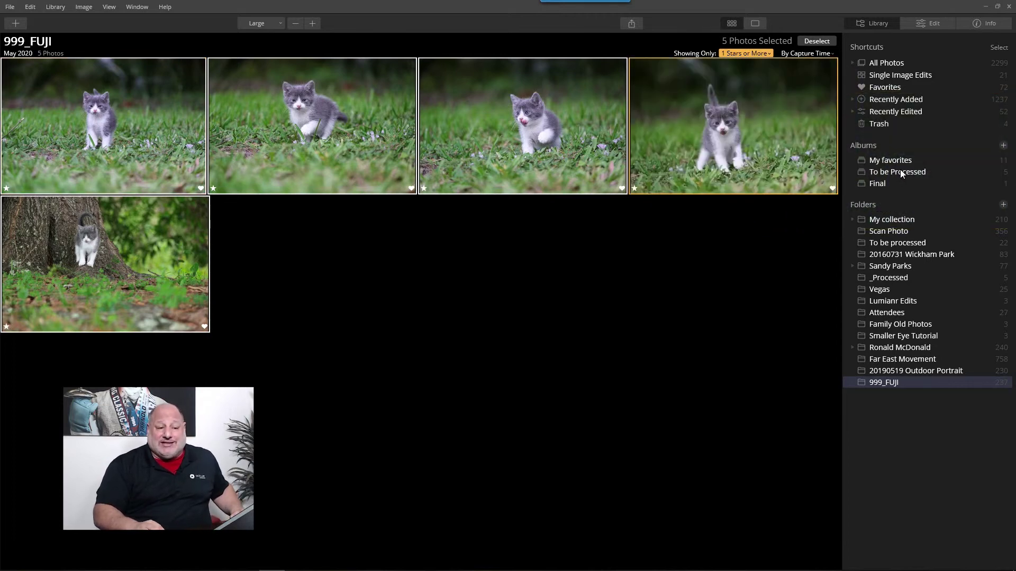
click(900, 170)
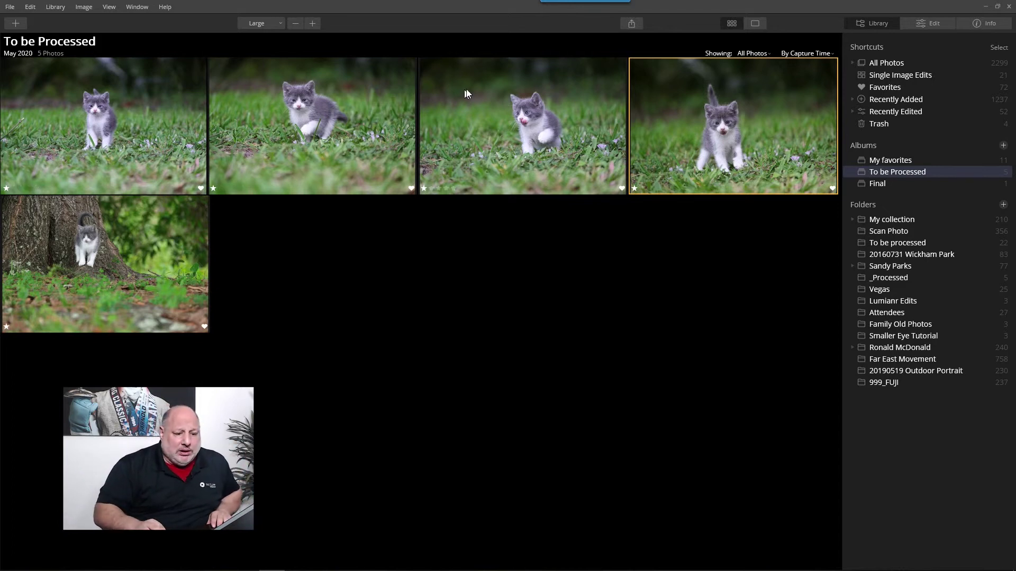
Step: Go back to the 999_FUJI folder, set its filter to All Photos and look through the full kitten sequence
click(878, 383)
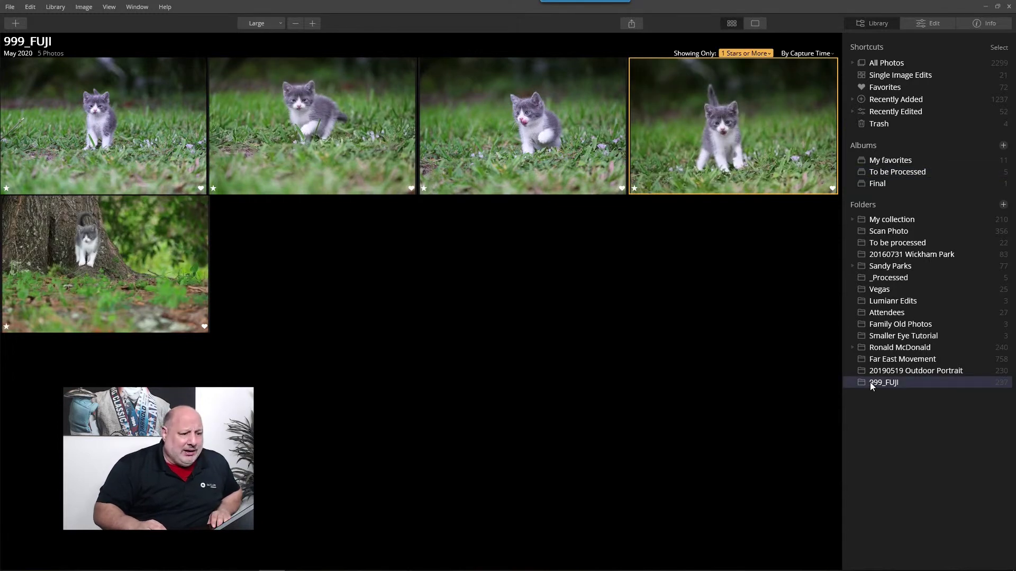
click(747, 55)
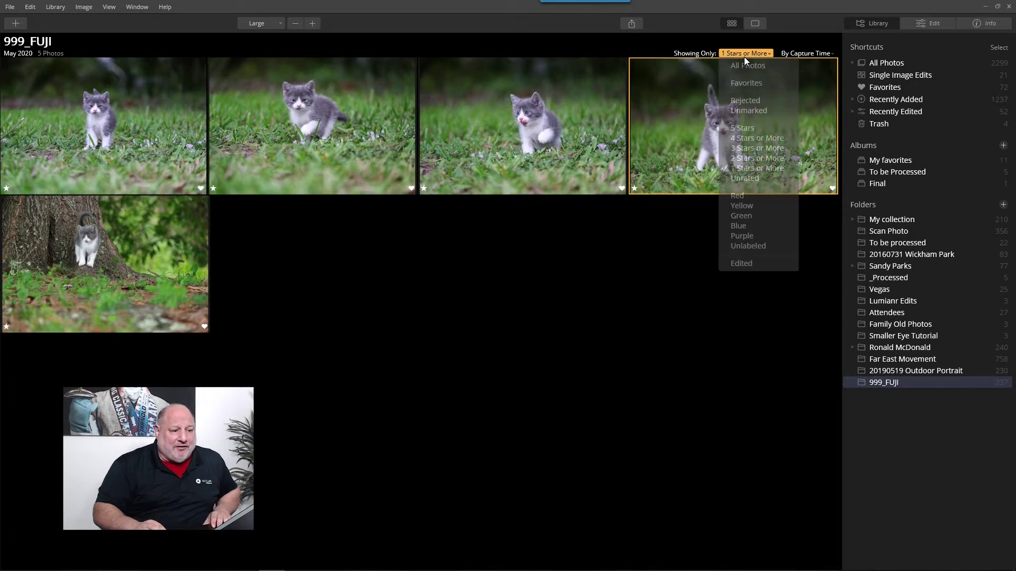
click(744, 66)
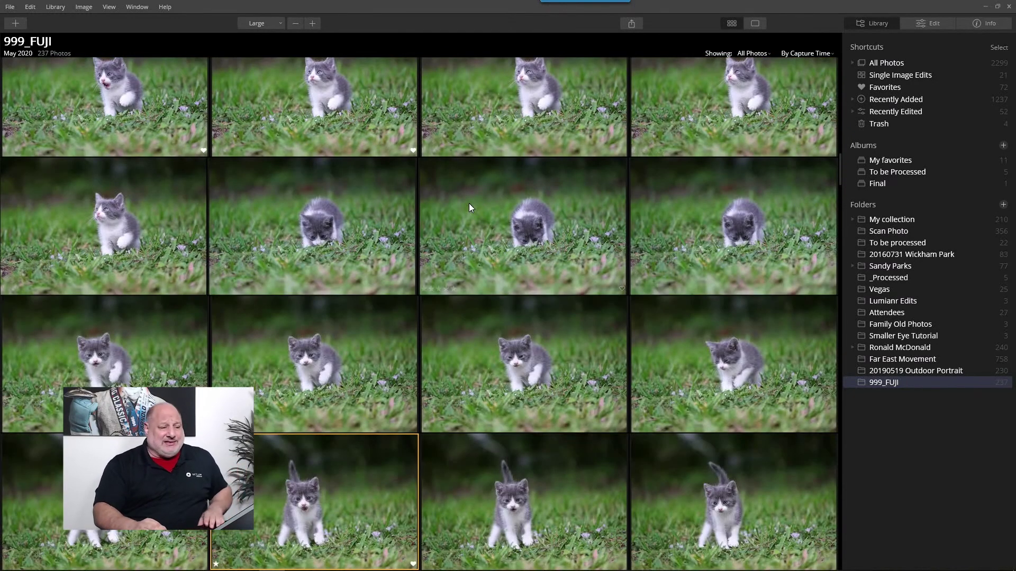
scroll(469, 208, up, 3)
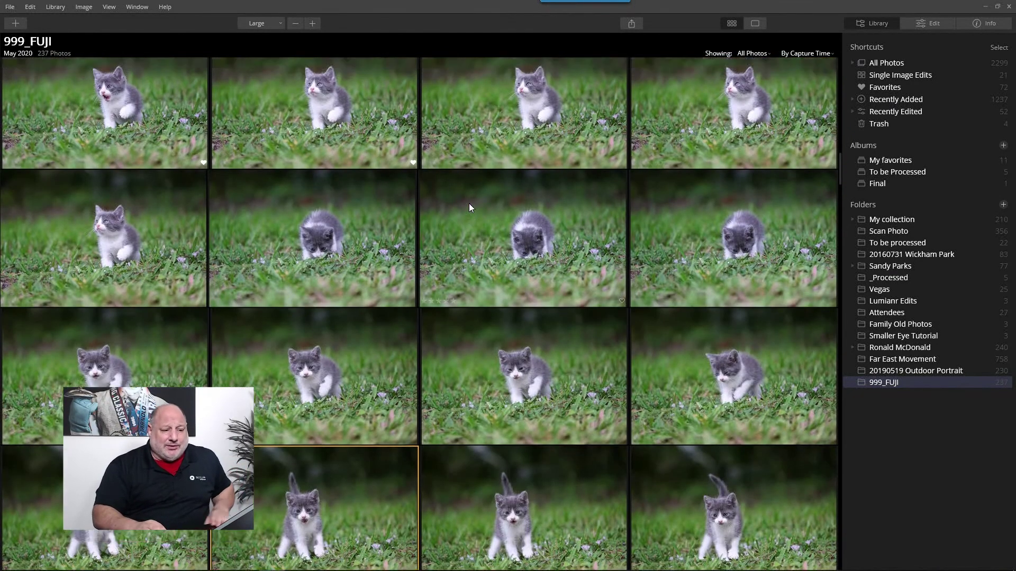
scroll(469, 208, up, 10)
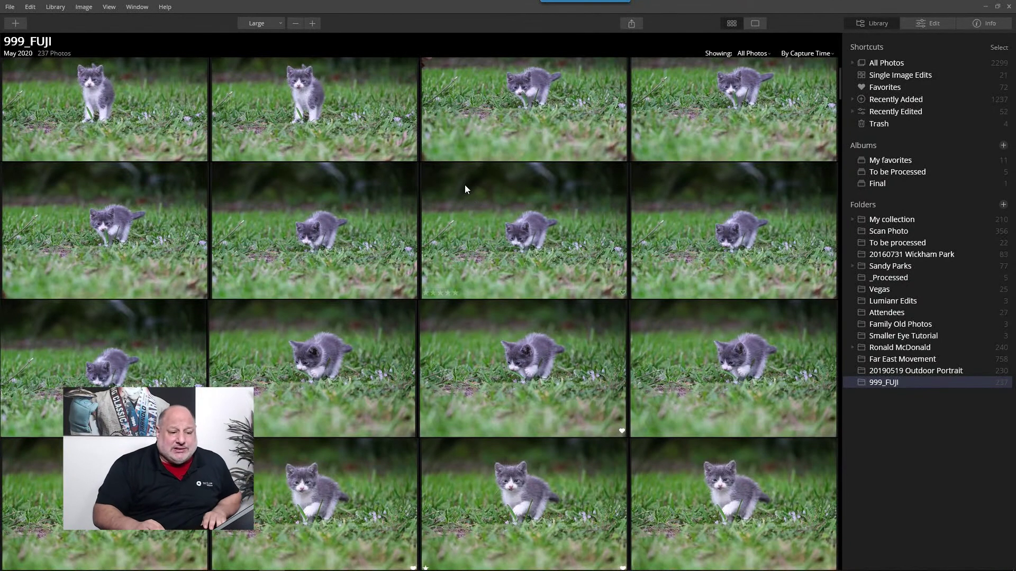
Step: Open the third kitten photo of the To be Processed album, the kitten licking its nose, with the editing tools shown
click(896, 173)
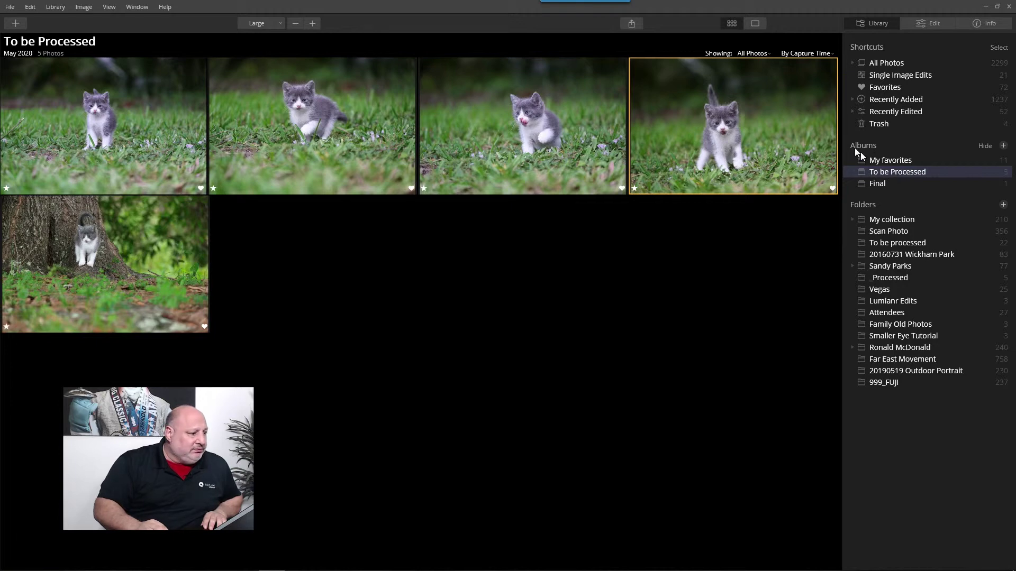
double_click(565, 121)
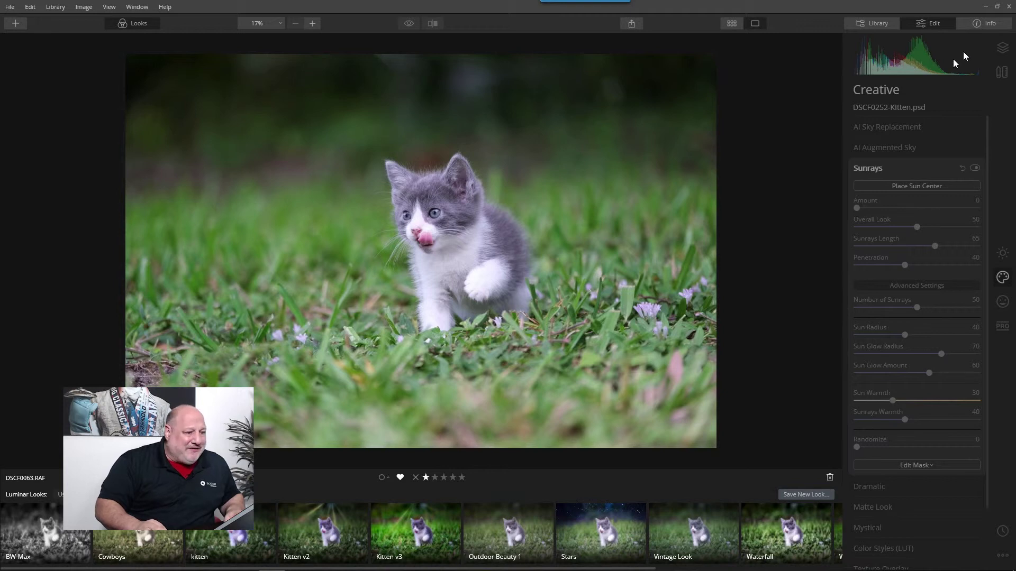
click(942, 24)
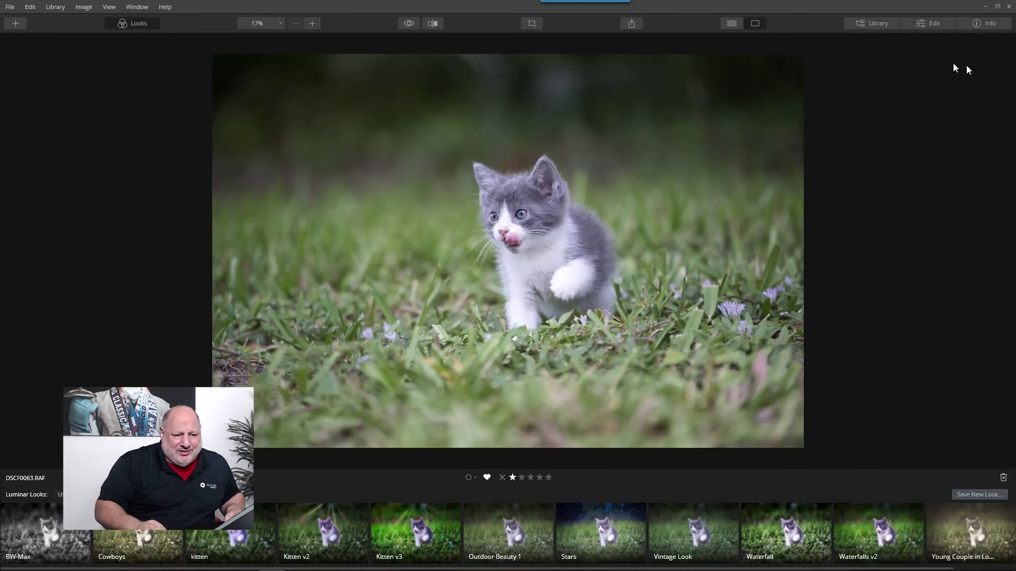
click(931, 23)
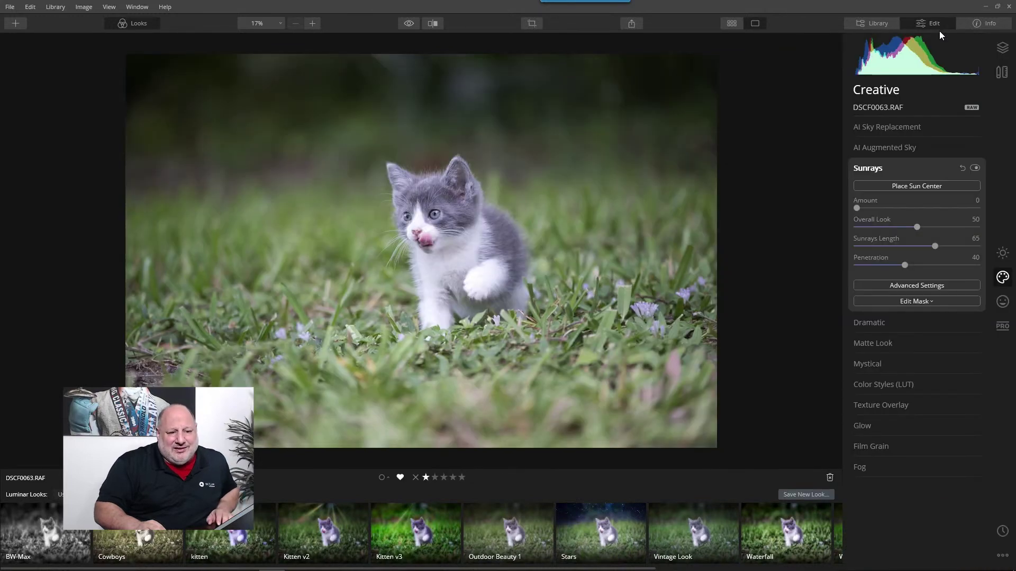
click(931, 24)
click(934, 24)
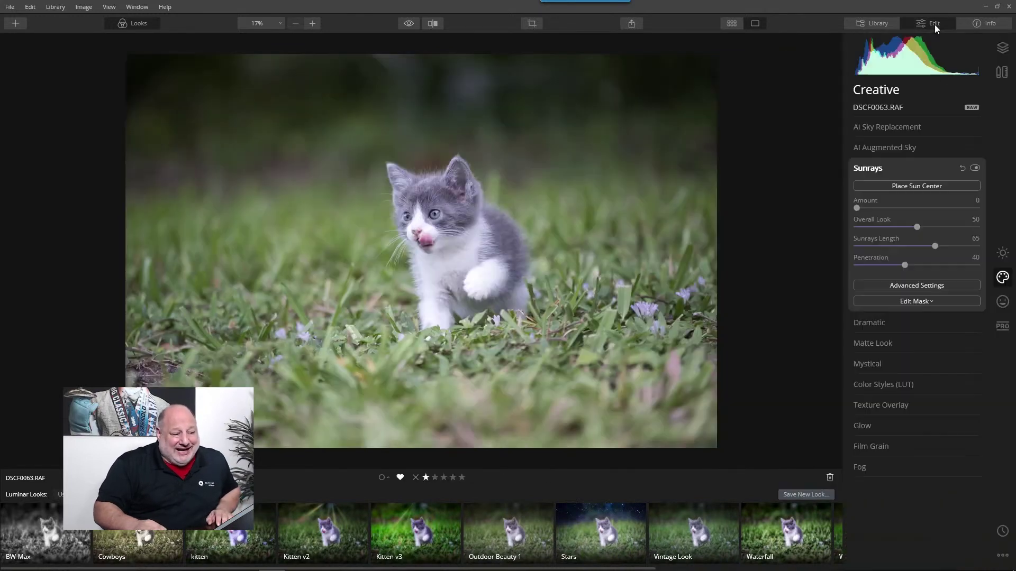
Step: Crop the photo tightly around the kitten, keeping the Original aspect ratio, and apply the crop
click(1002, 72)
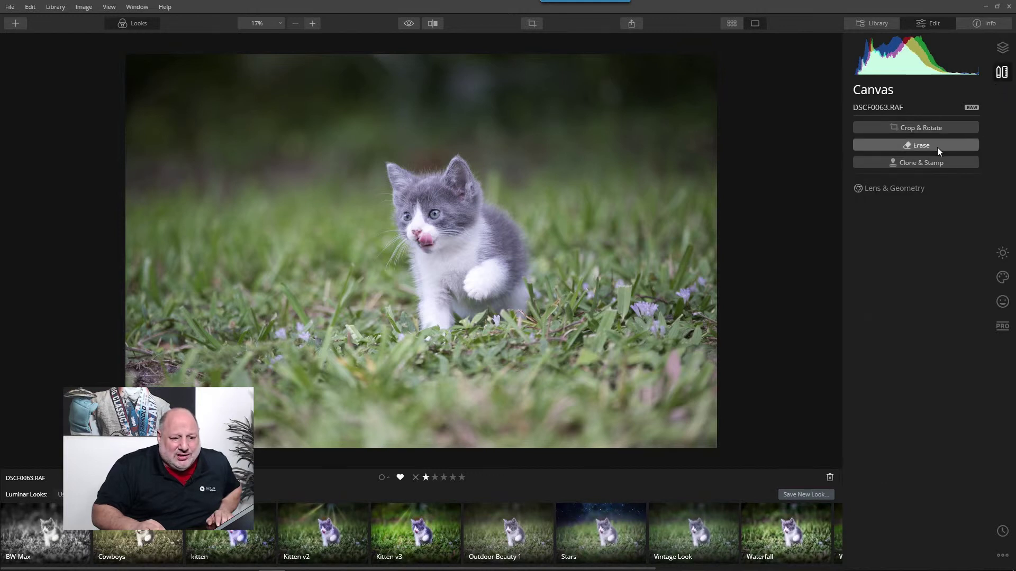
click(911, 129)
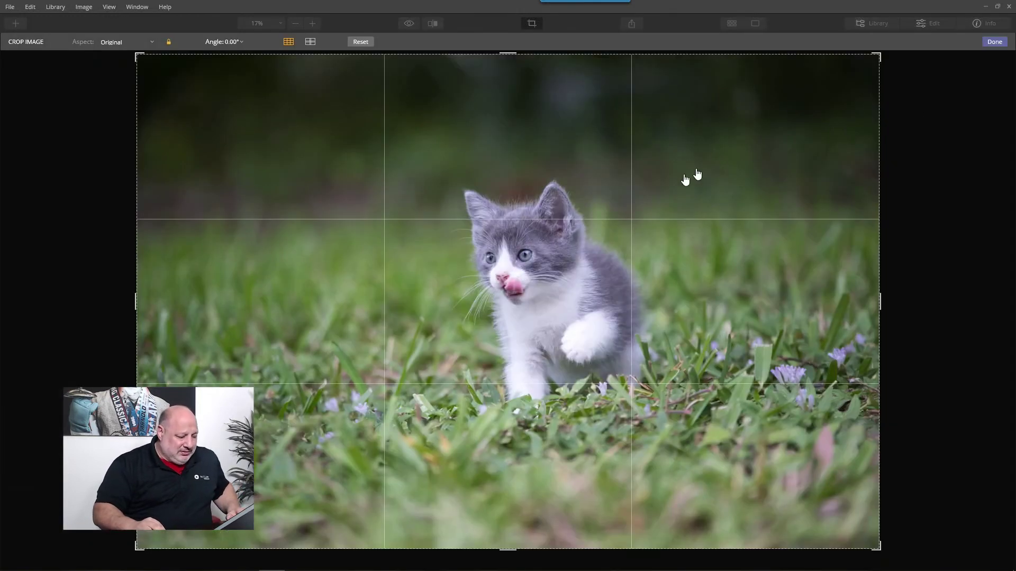
drag(504, 543, 506, 481)
drag(504, 104, 501, 176)
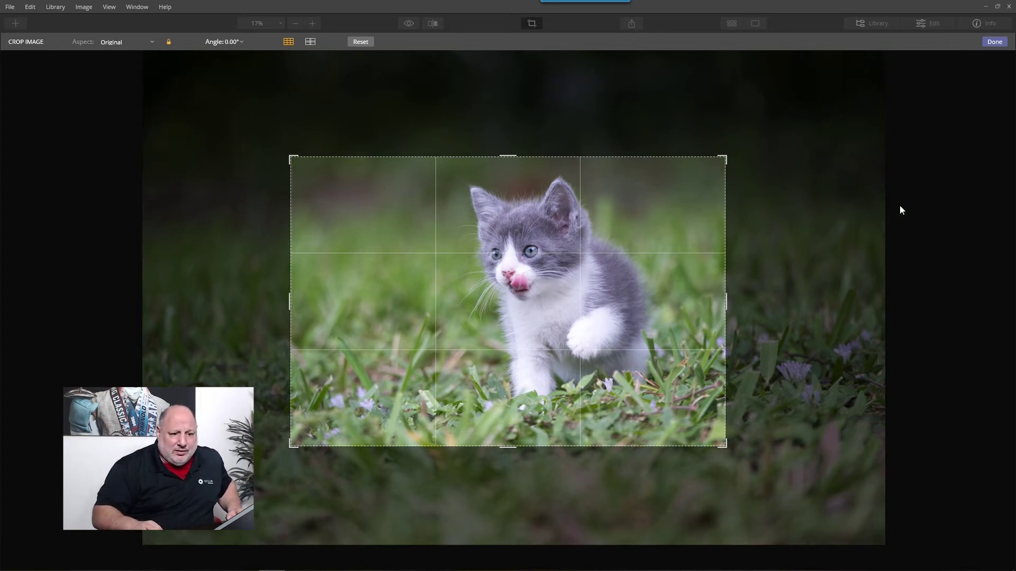
click(995, 42)
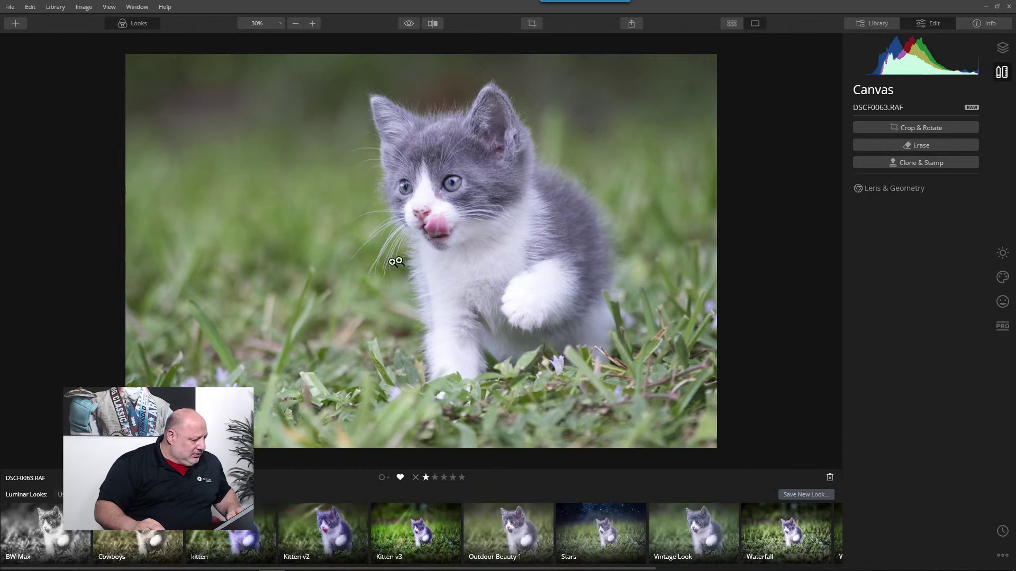
Step: Apply the Mood Enhancer look from the Essentials collection to the cropped kitten photo with its amount at 27
click(59, 495)
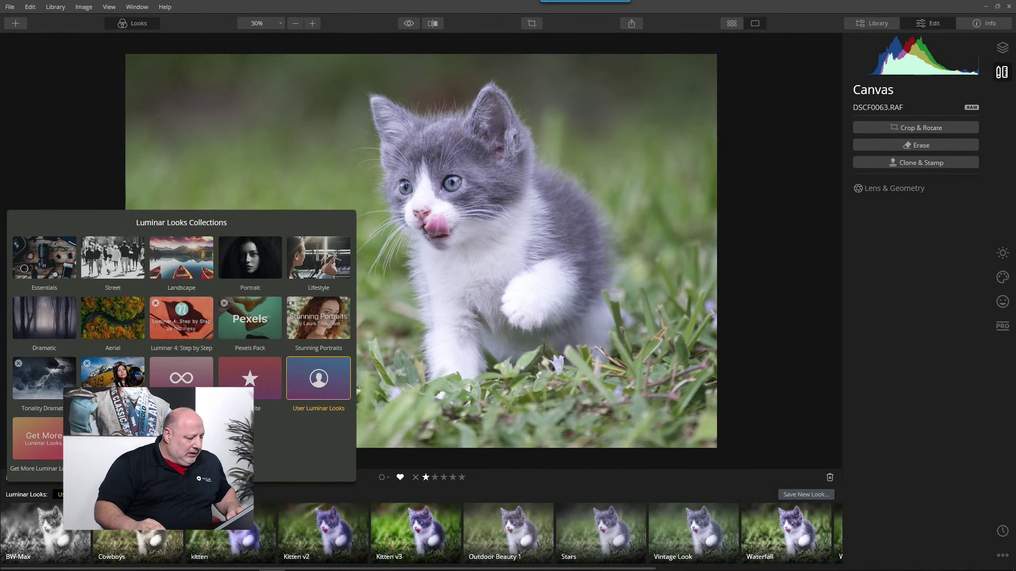
click(53, 275)
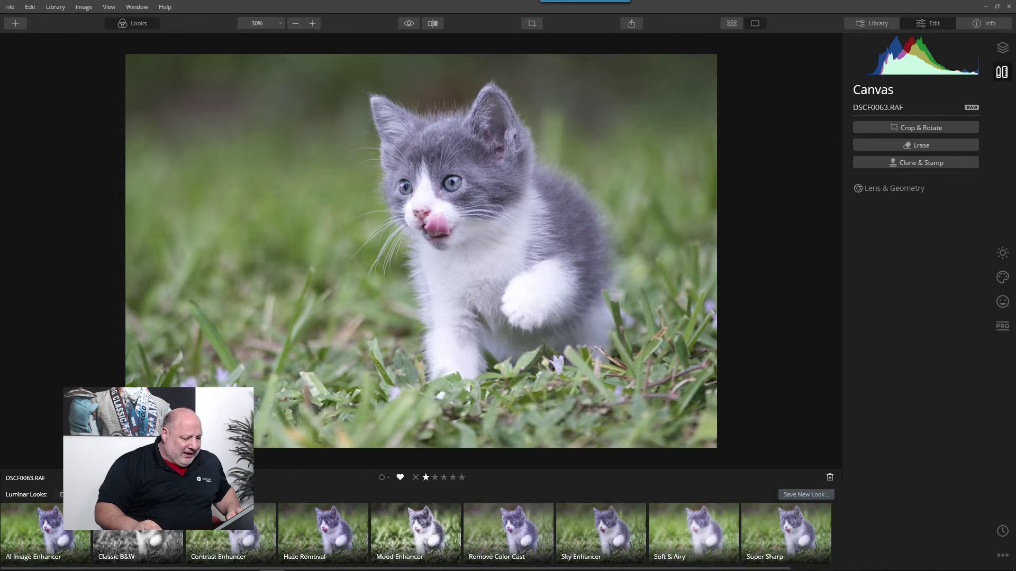
click(441, 514)
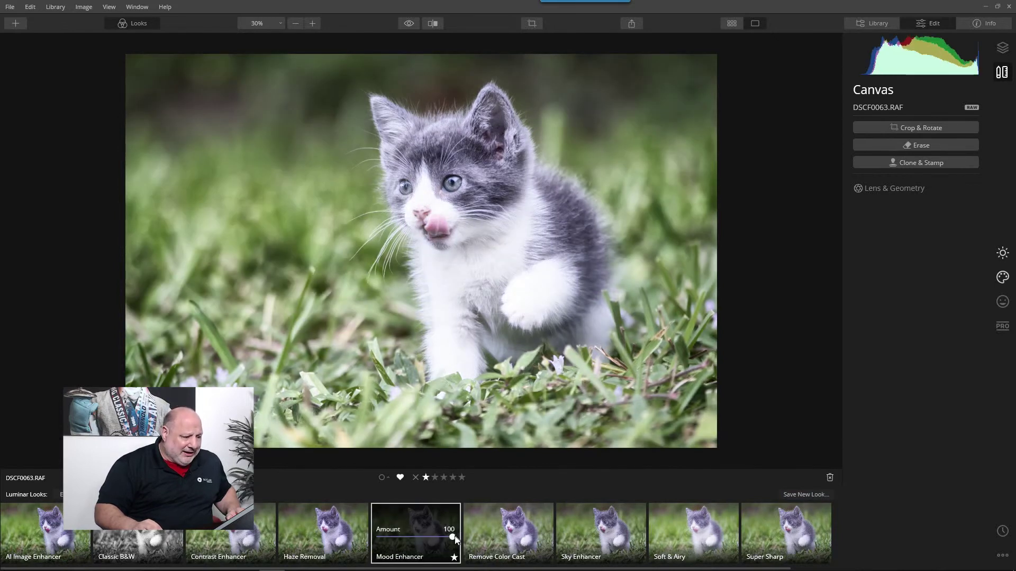
drag(454, 537, 401, 543)
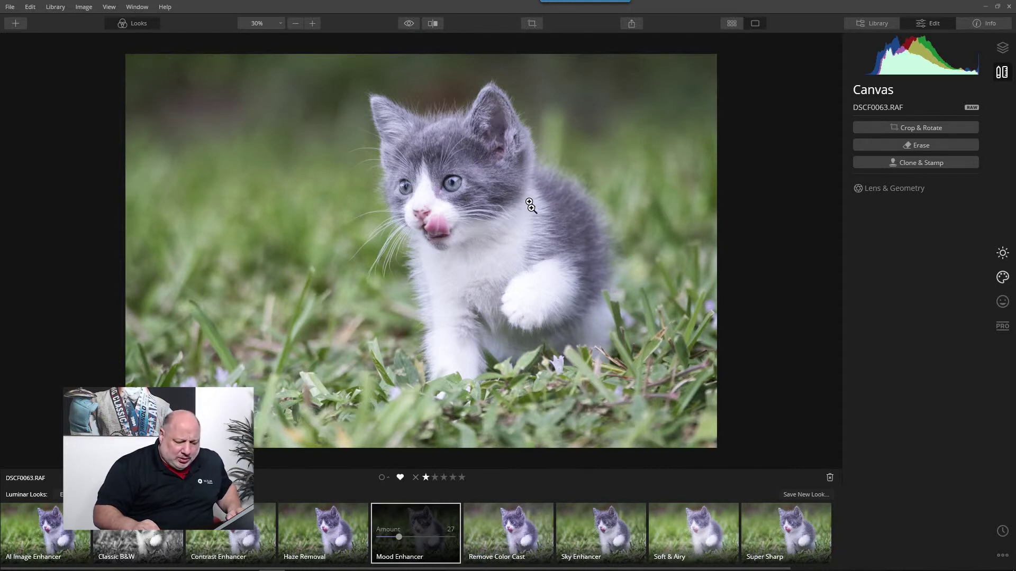
scroll(626, 423, down, 1)
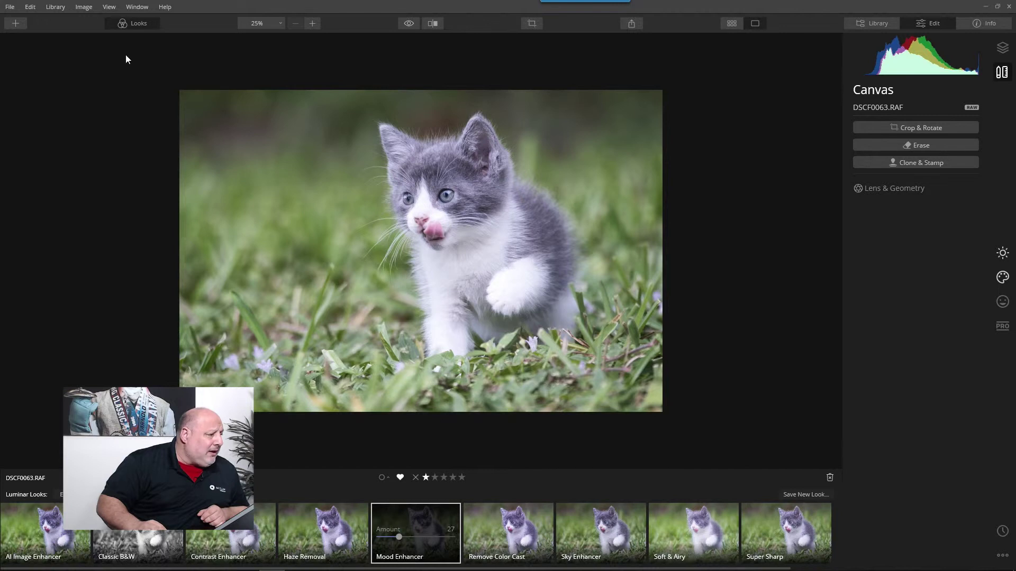
Step: Show the filmstrip and view the album's first three kitten photos in turn
click(84, 6)
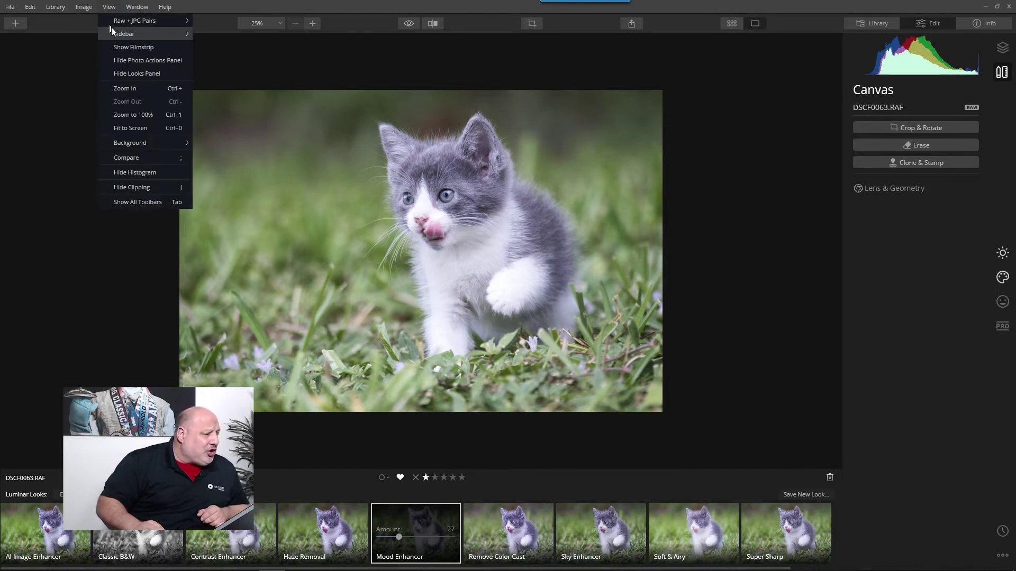
click(135, 33)
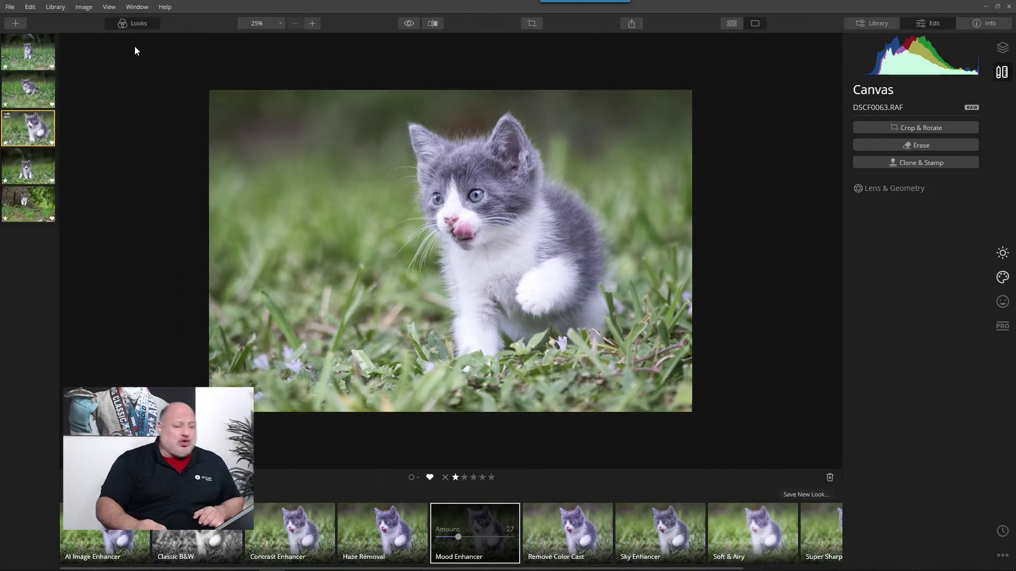
click(43, 51)
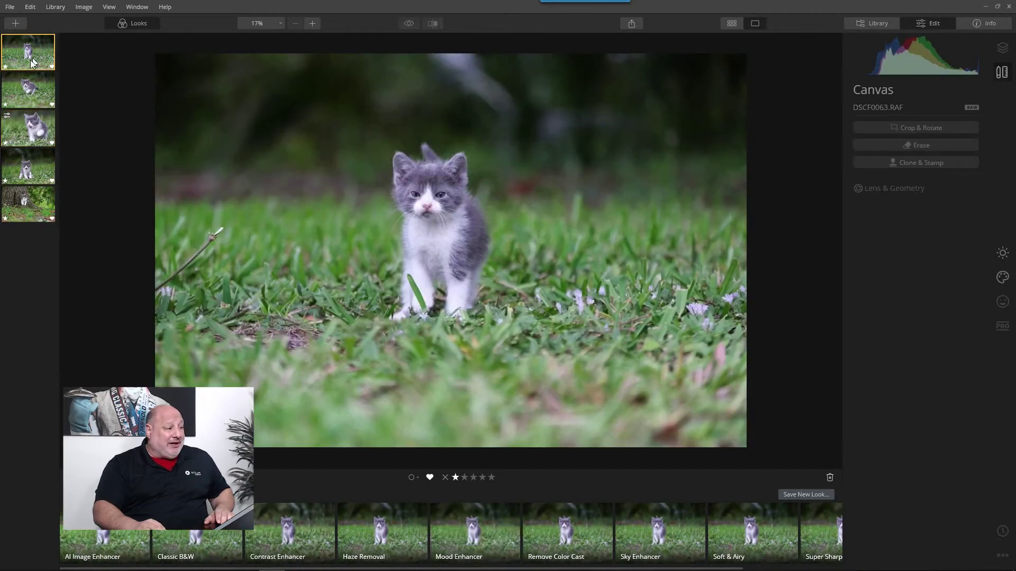
click(18, 93)
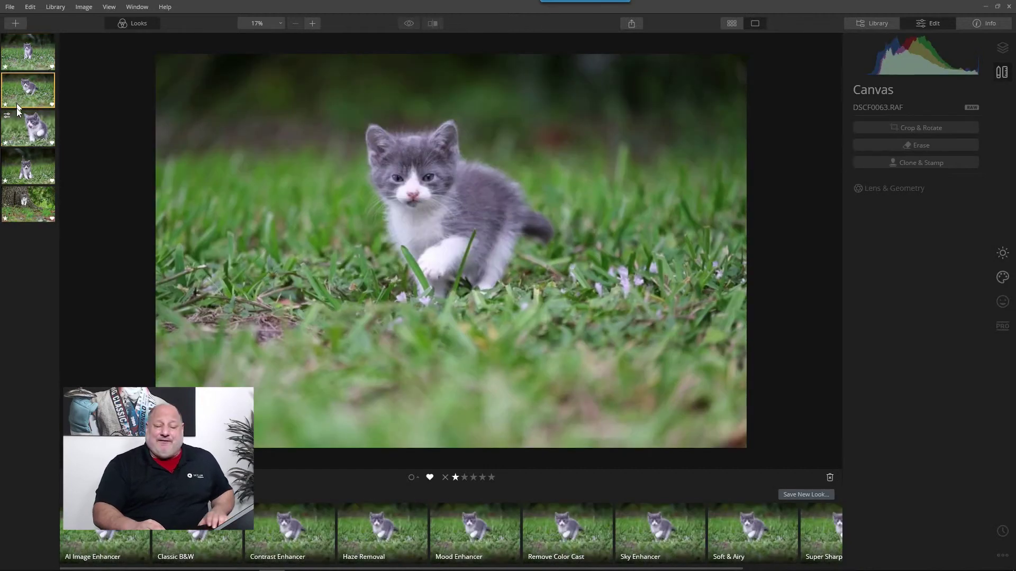
click(19, 128)
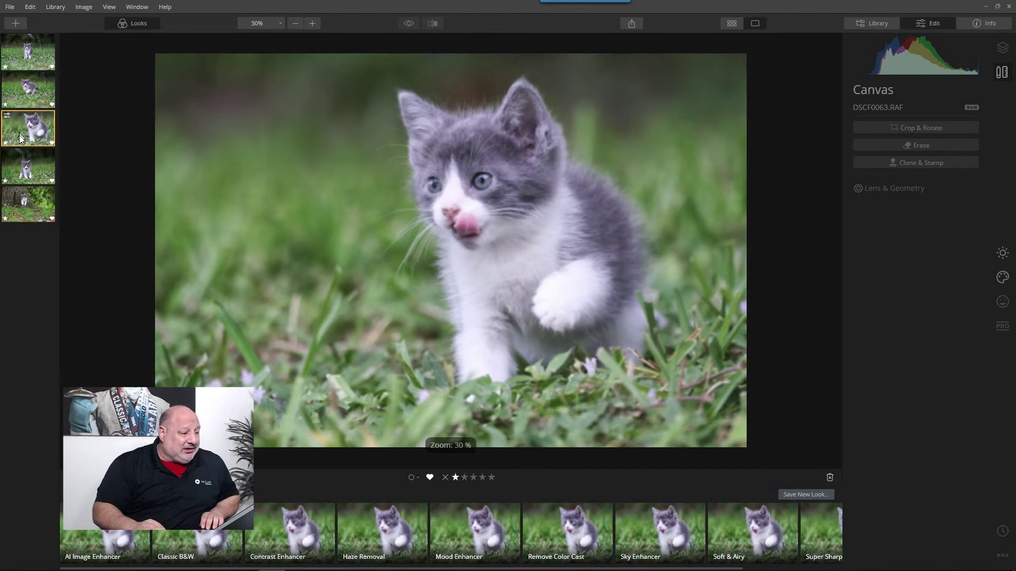
Step: Apply the Mood Enhancer look to the album's fourth kitten photo, the one with the raised tail
click(27, 165)
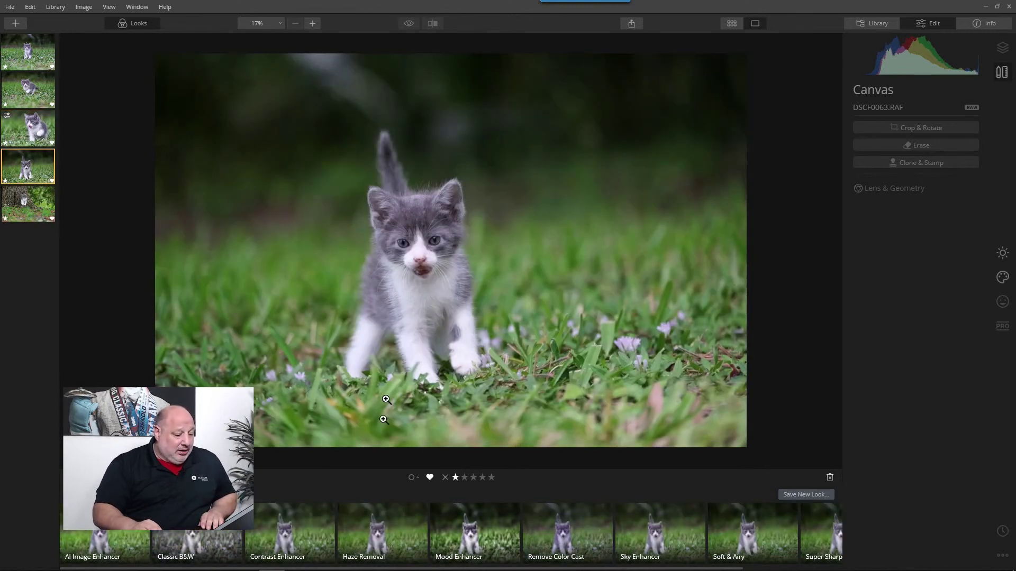
click(480, 528)
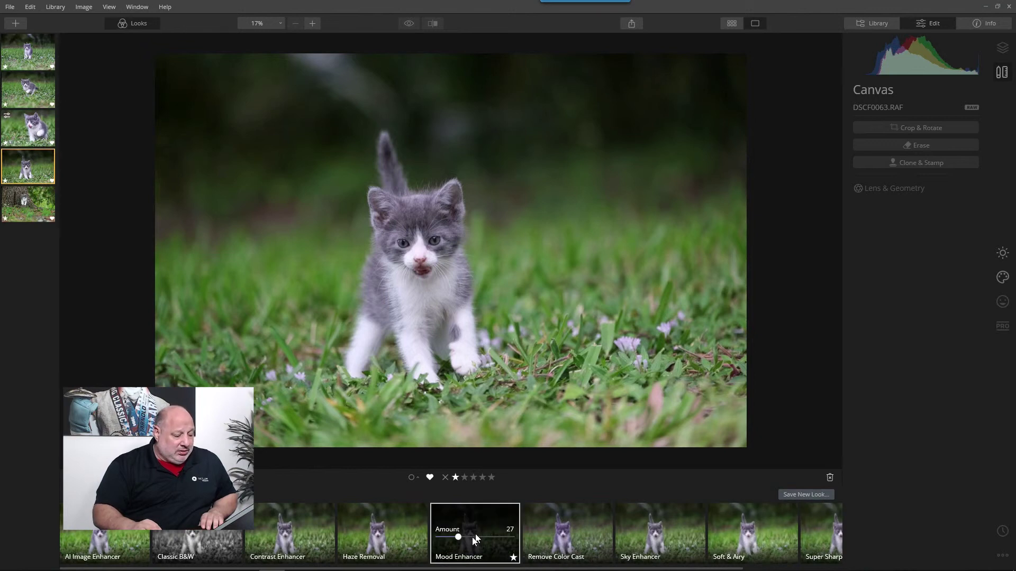
Step: Try the Mood Enhancer look on the fourth kitten photo with its amount at 50
click(511, 550)
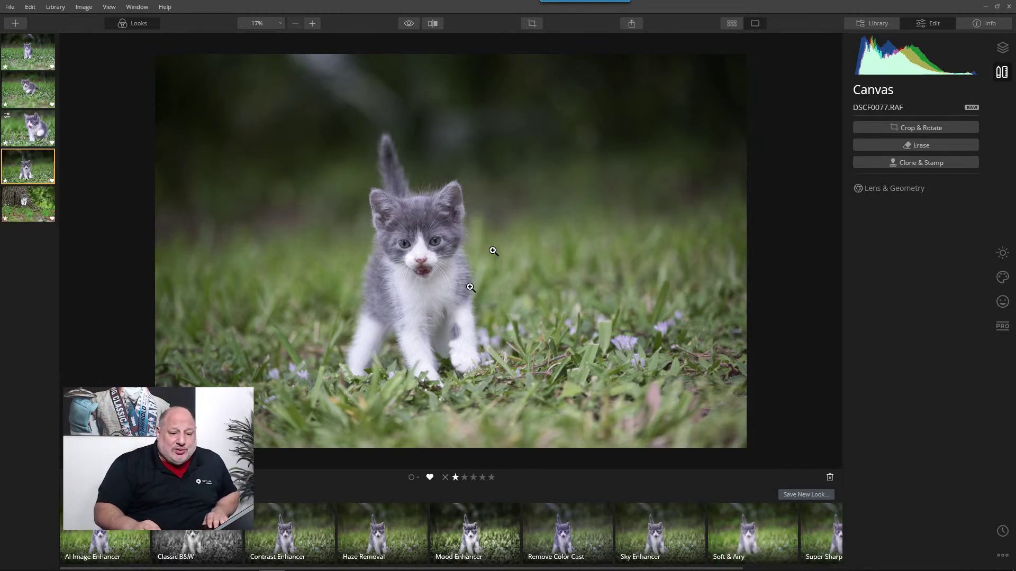
click(1003, 253)
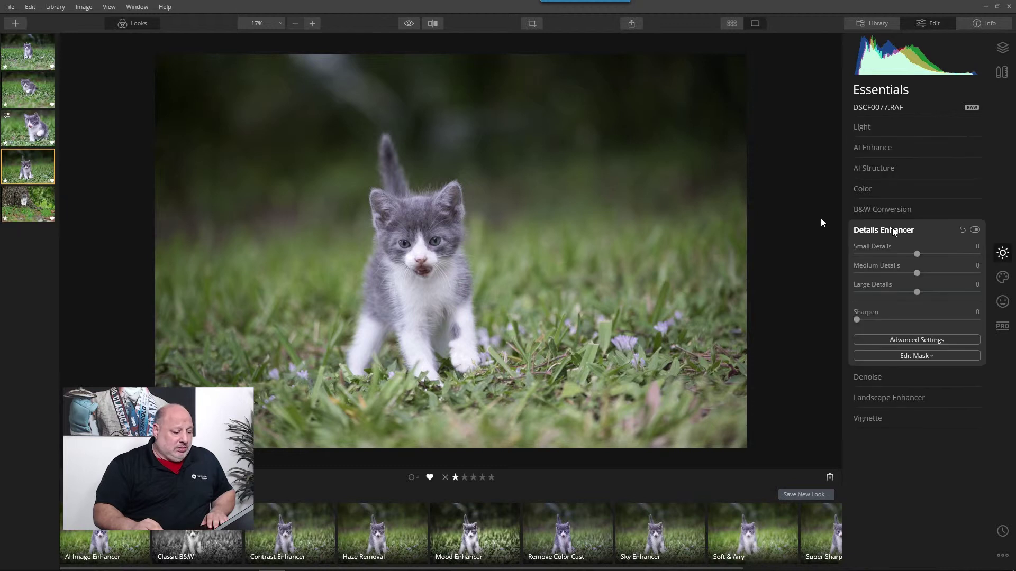
click(470, 523)
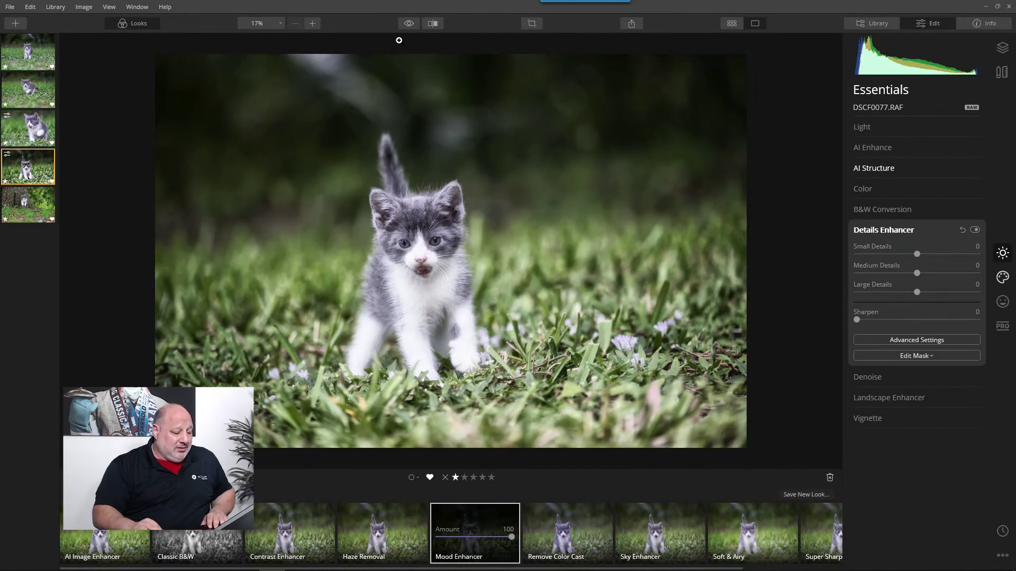
drag(511, 537, 476, 537)
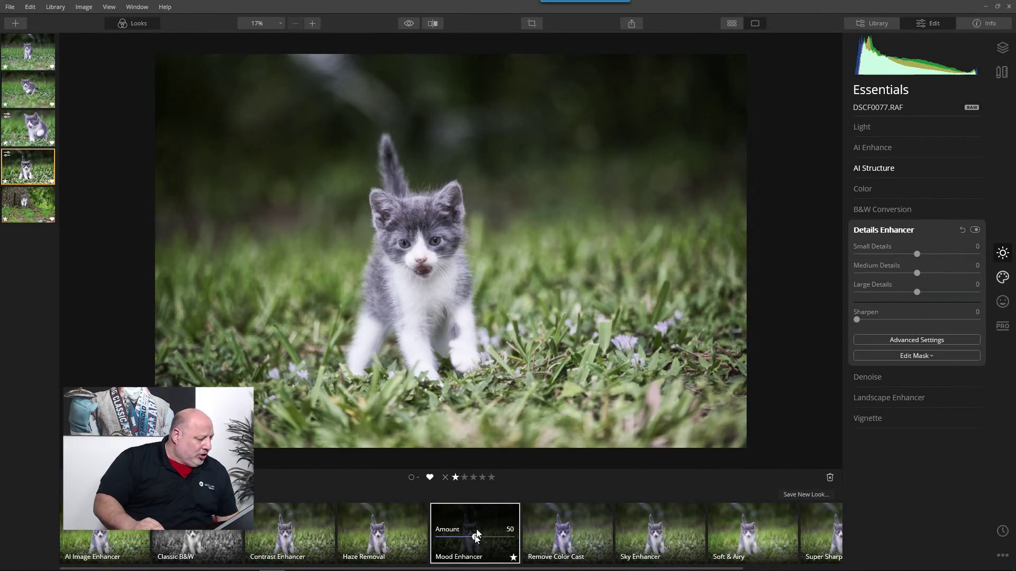
Step: From the User Luminar Looks collection, try Kitten v2 with its Sunrays effect and apply BW-Max to the fourth kitten photo instead
click(80, 495)
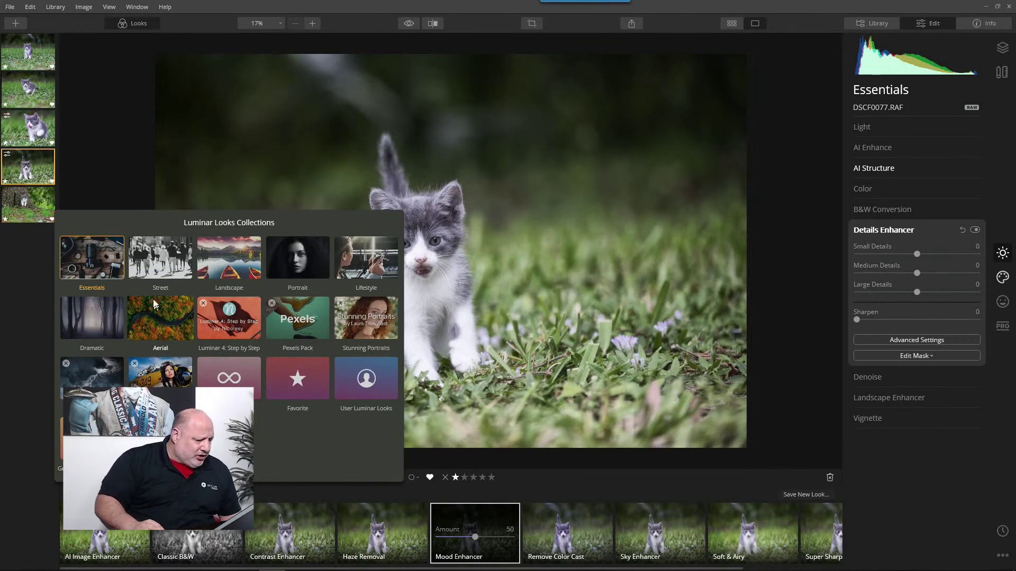
click(367, 380)
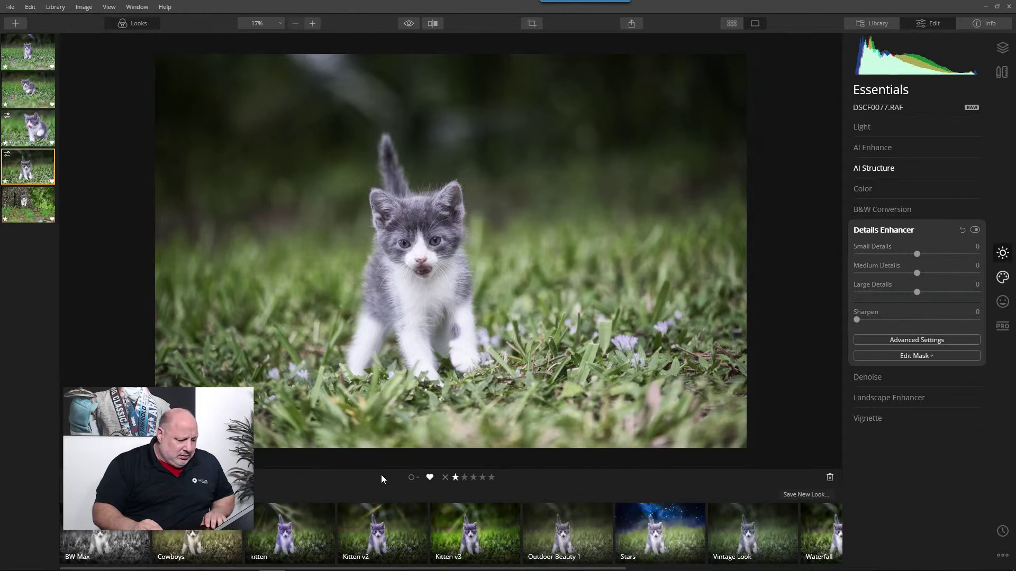
click(376, 530)
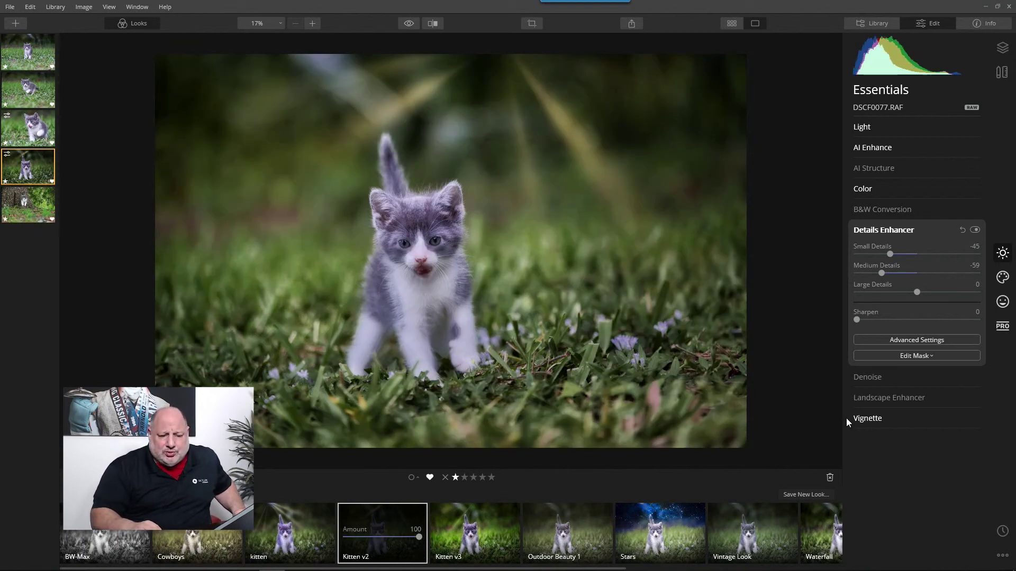
click(1003, 277)
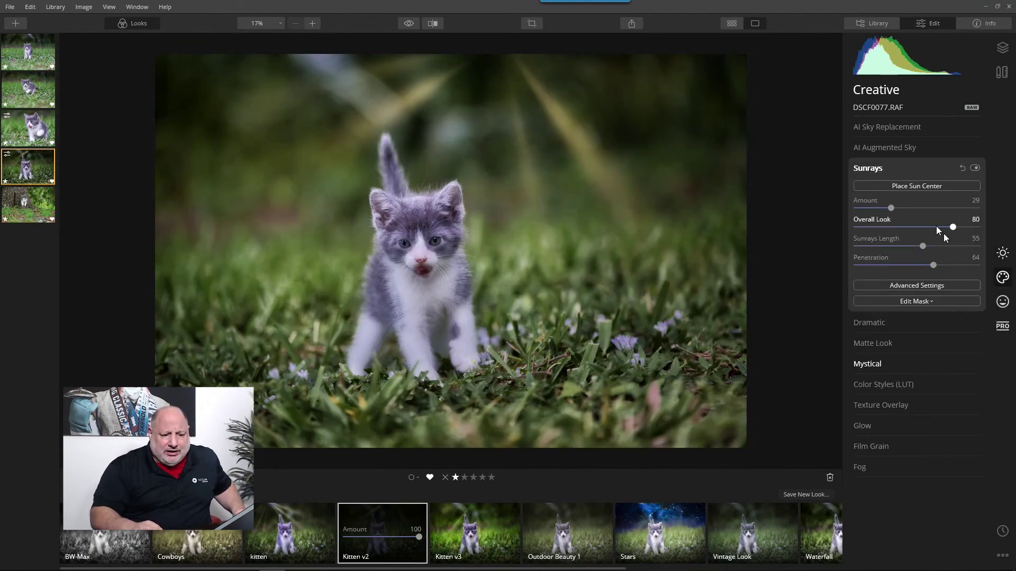
click(976, 168)
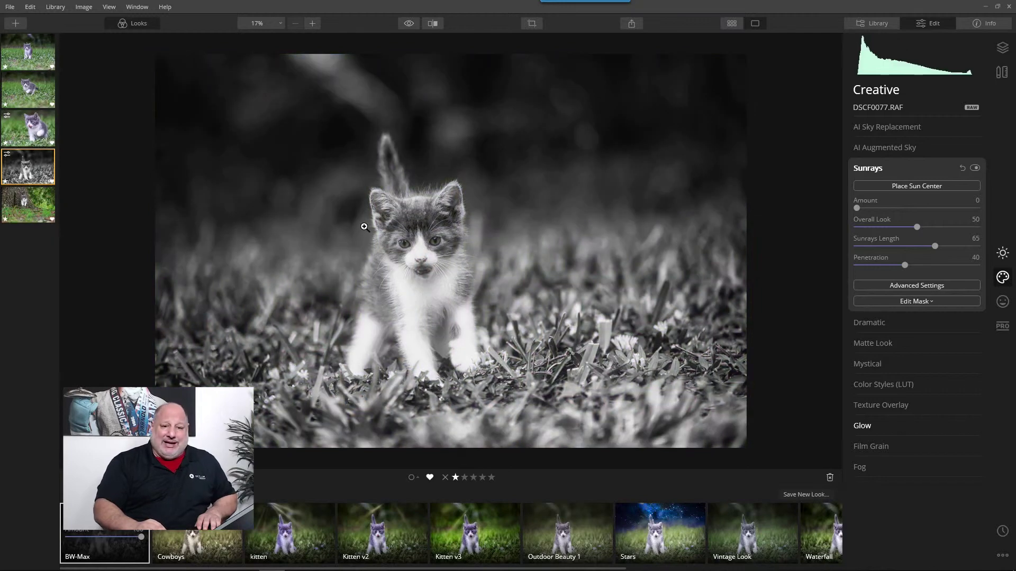
scroll(364, 227, up, 5)
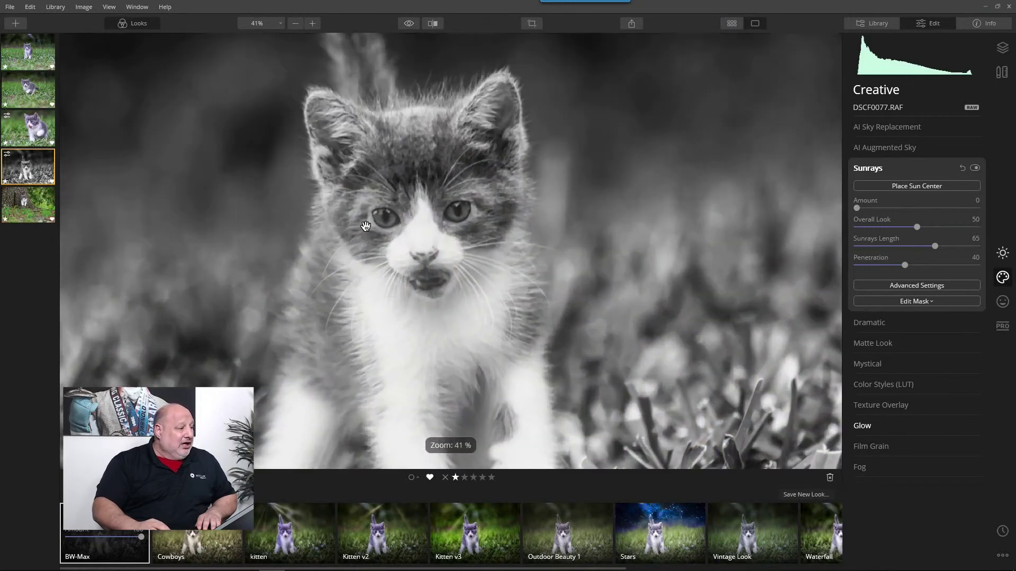
scroll(240, 191, down, 3)
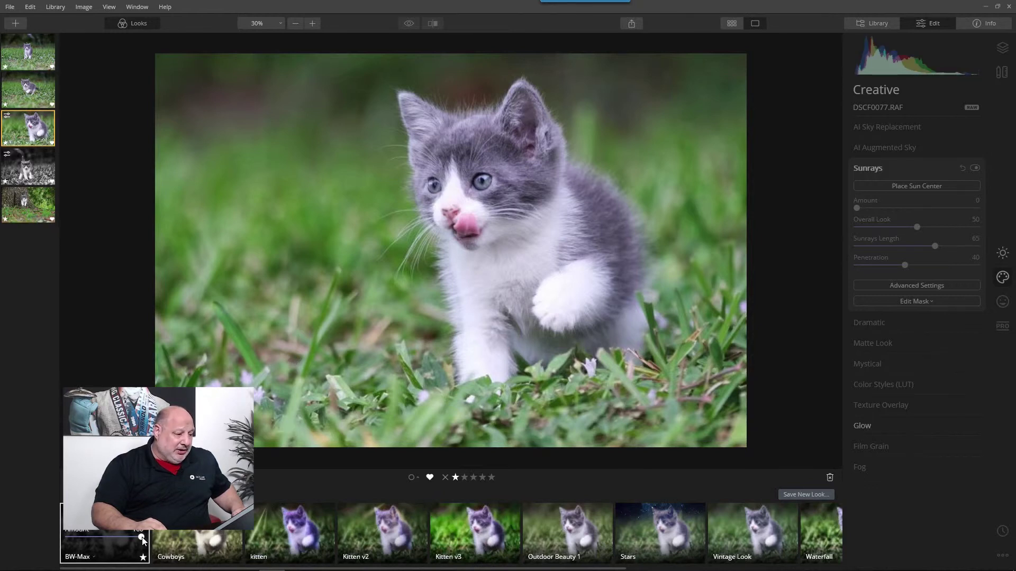
Step: Apply the Classic B&W look to the third kitten photo and reduce its amount to less than half
drag(143, 540, 119, 544)
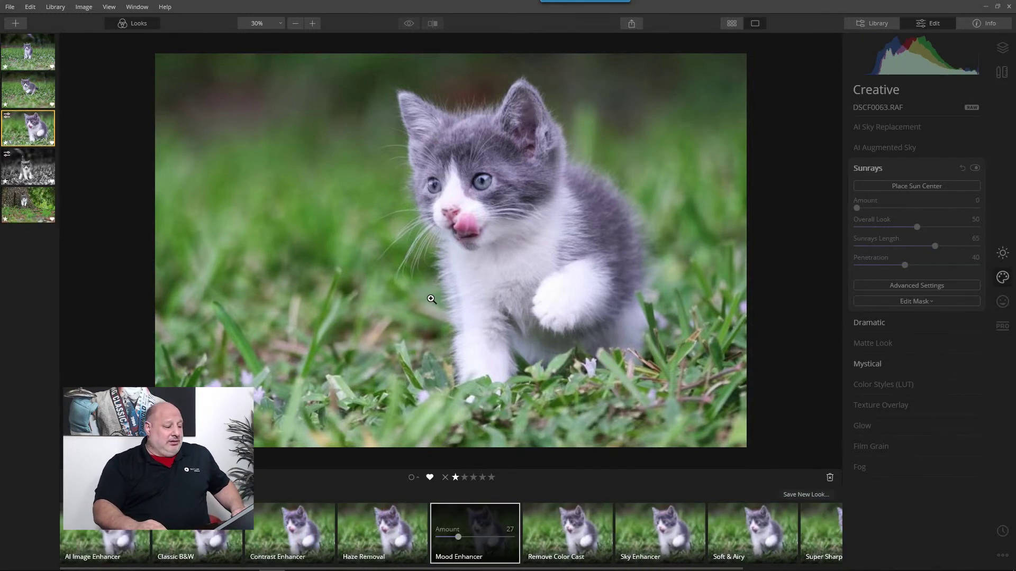
click(186, 529)
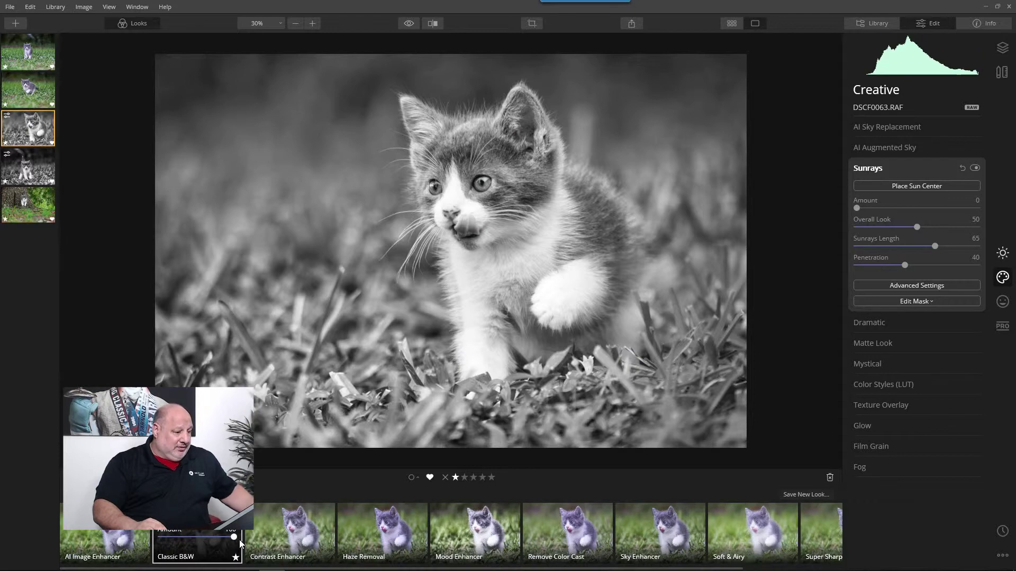
drag(239, 539, 186, 542)
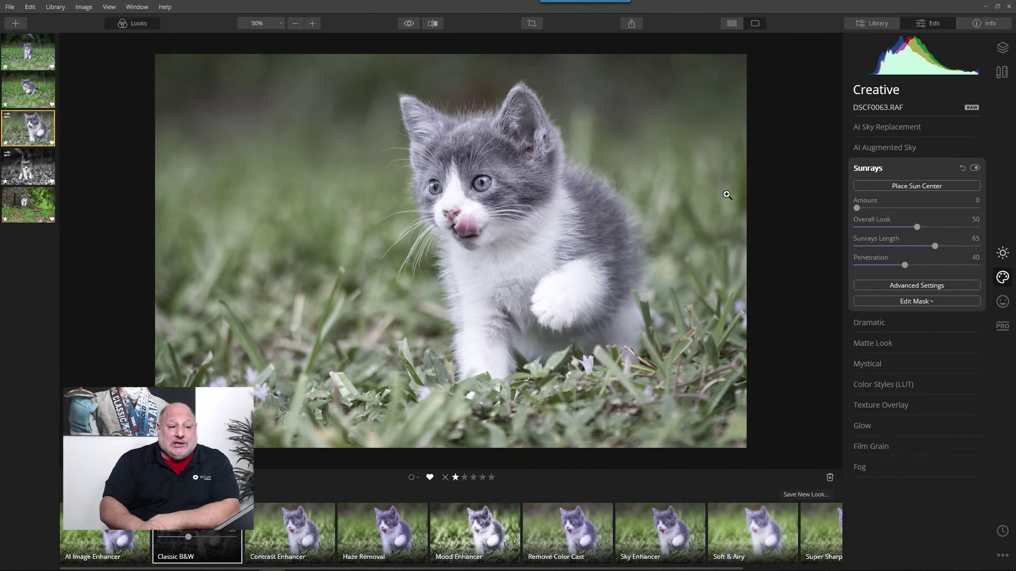
click(875, 22)
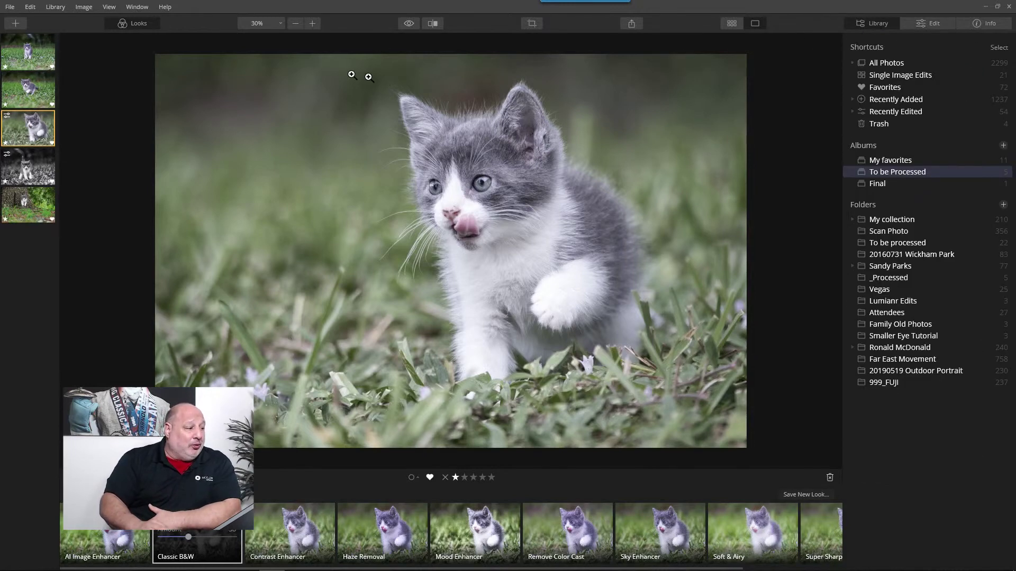
click(138, 7)
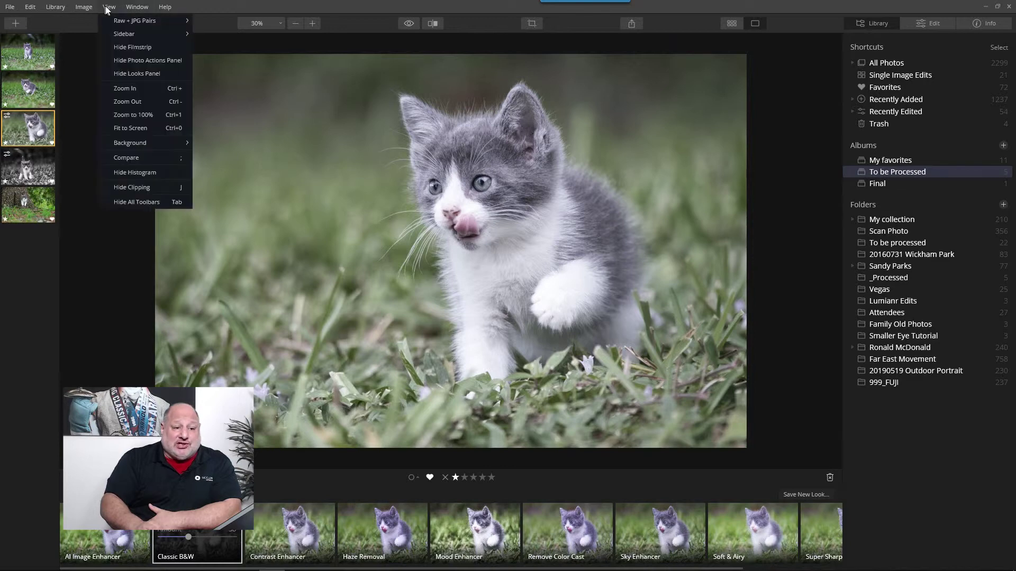
click(189, 6)
click(923, 22)
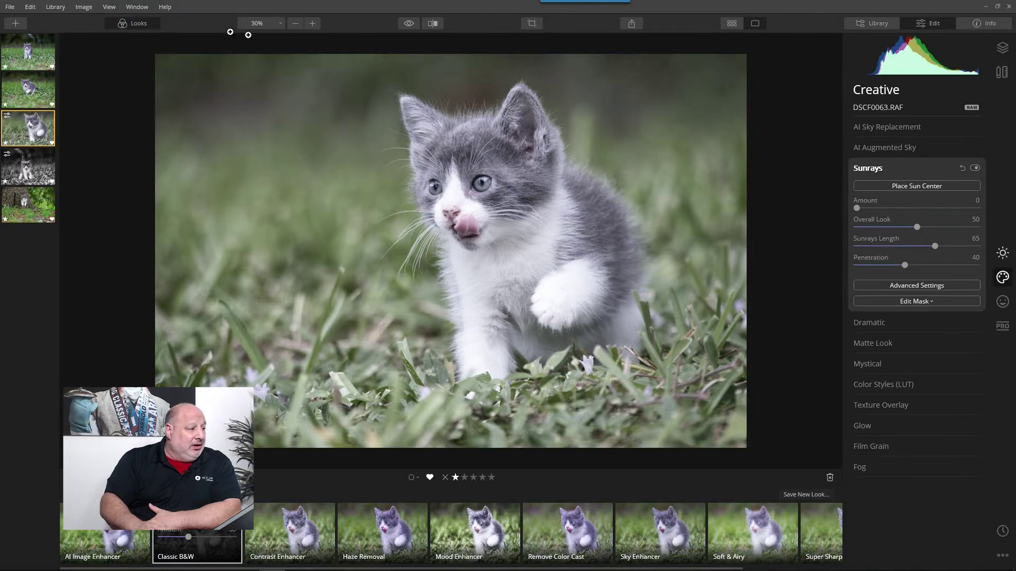
Step: Hide the looks strip and show the third kitten photo's source file in File Explorer
click(139, 23)
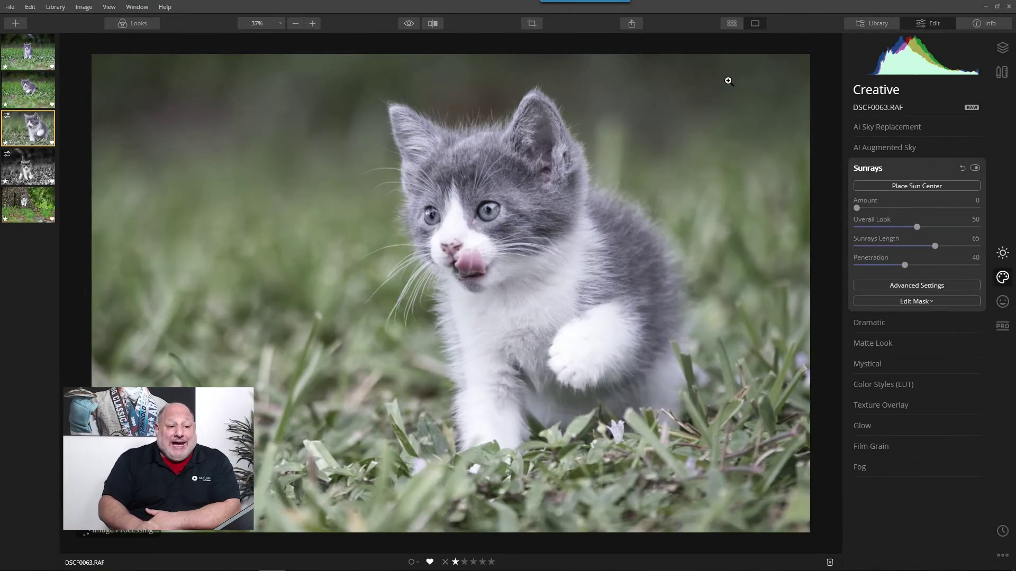
click(888, 24)
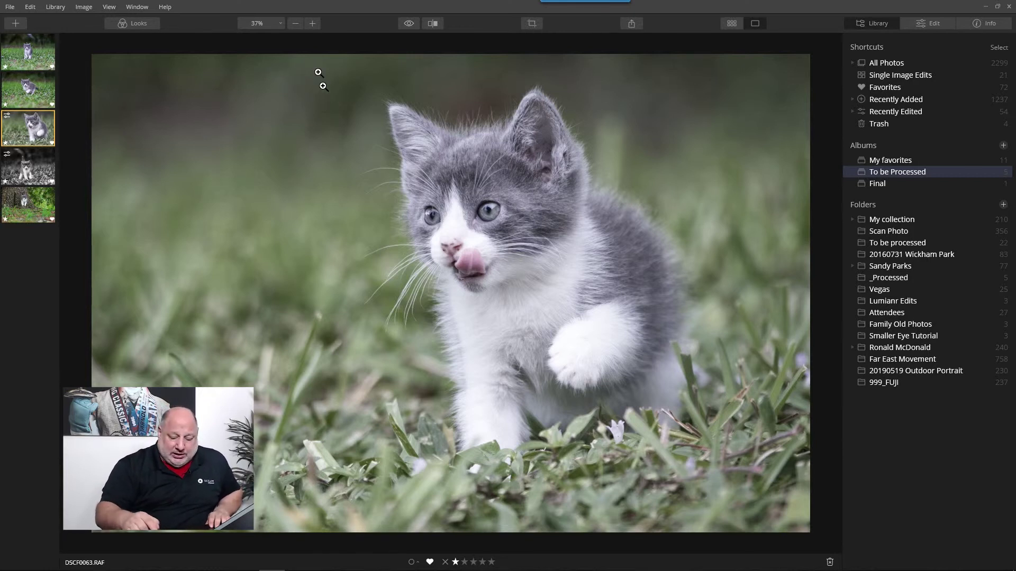
right_click(487, 214)
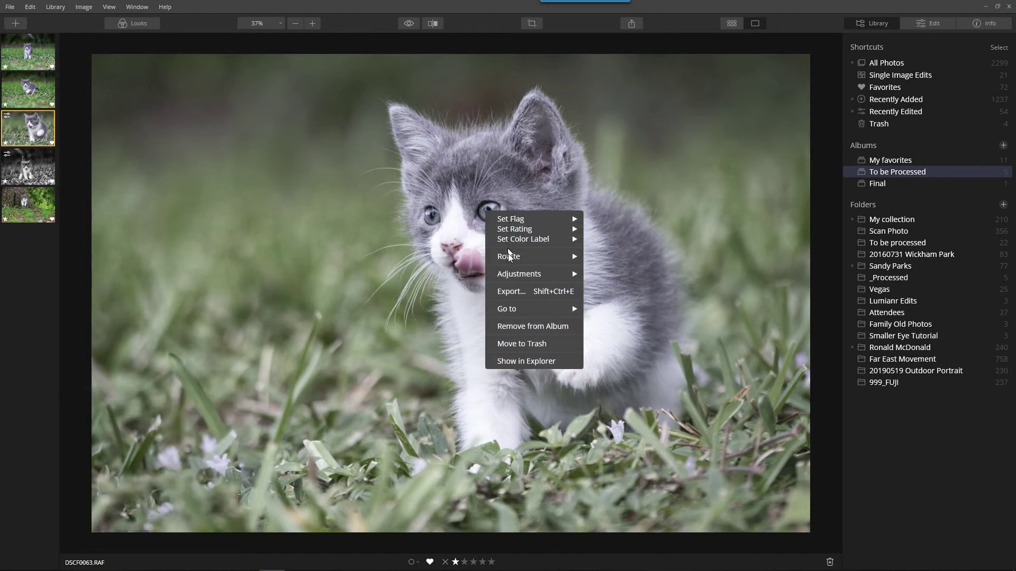
click(548, 362)
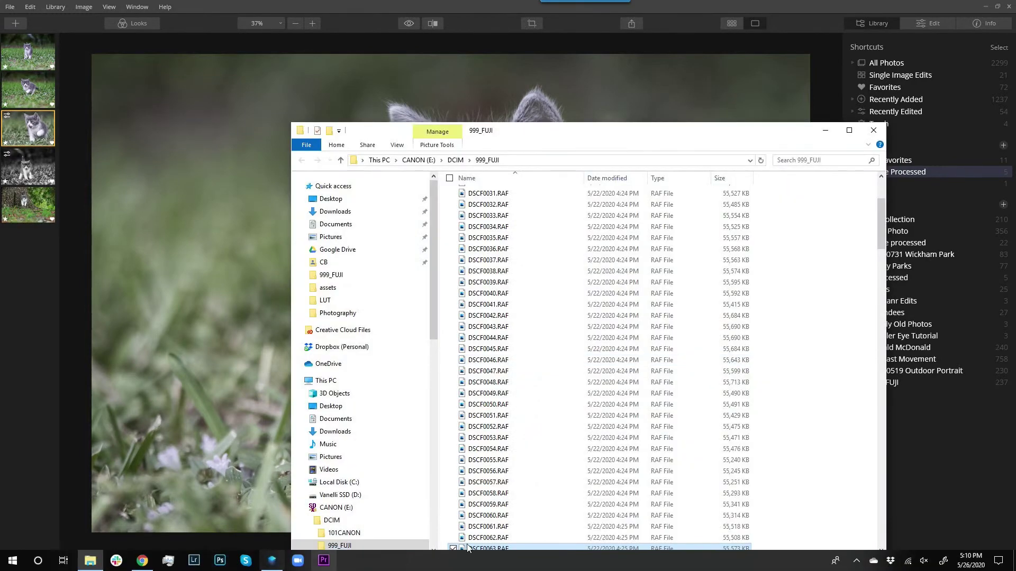
Step: Open DSCF0063.RAF with Adobe Photoshop 2020, close the File Explorer window and accept the unchanged Camera Raw settings to open the image
right_click(507, 549)
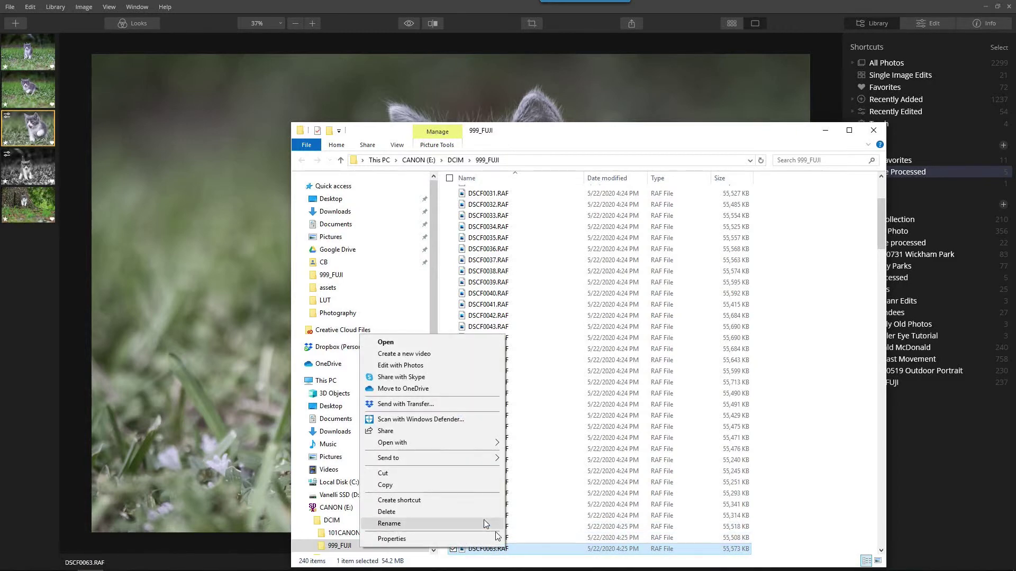
mouse_move(468, 444)
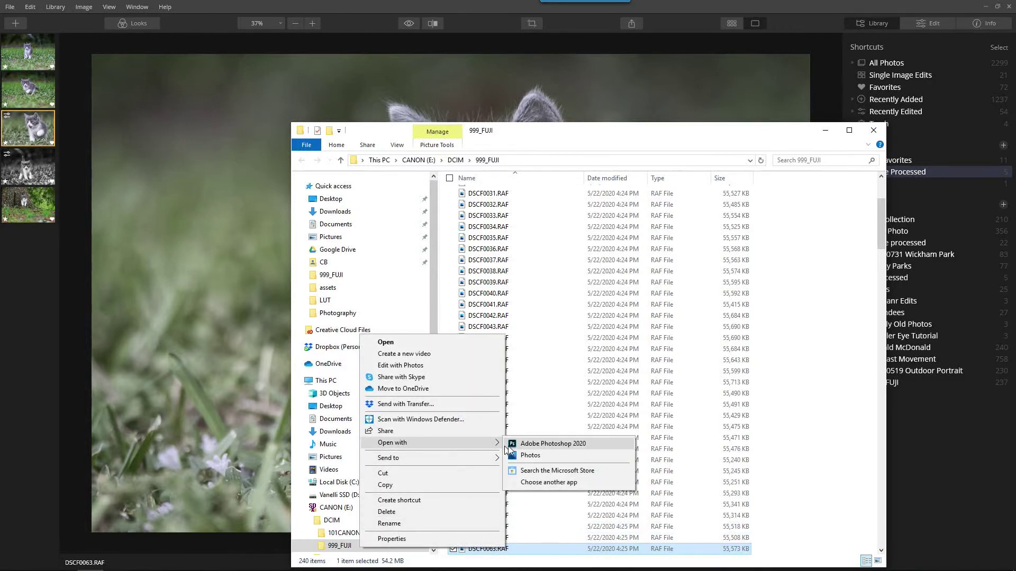
click(584, 444)
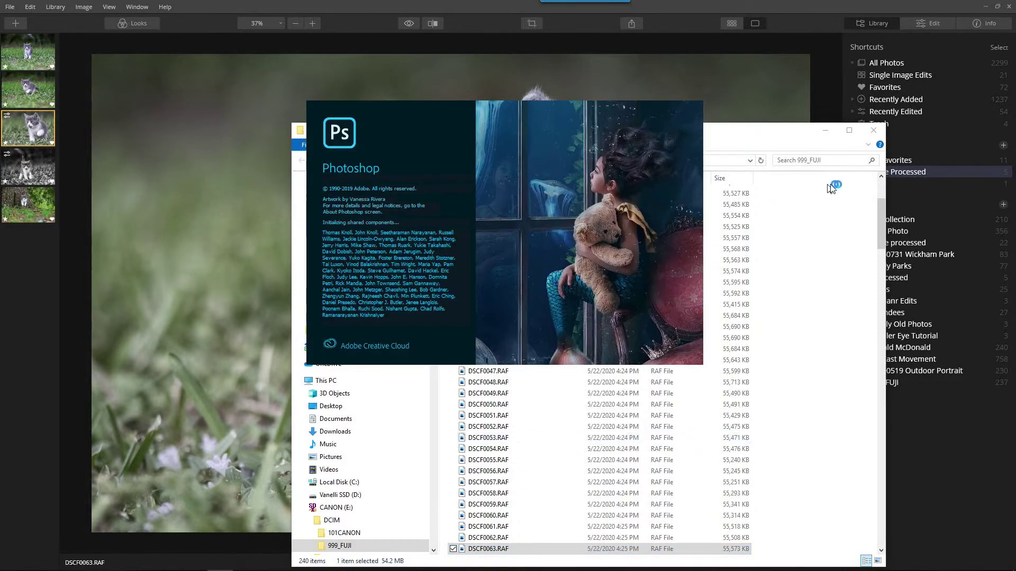
click(874, 130)
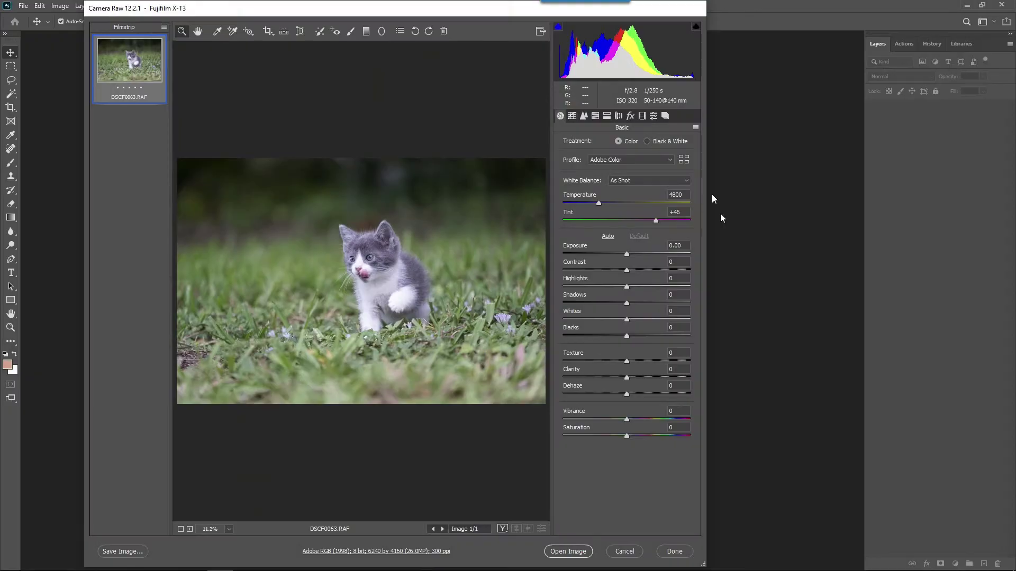
key(Return)
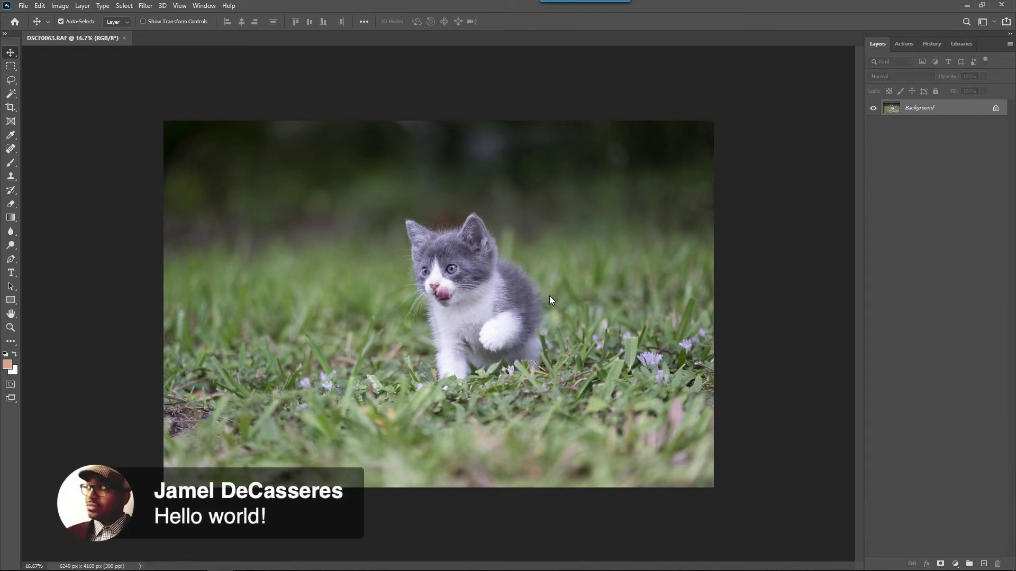
Step: Convert the Background layer of the kitten photo to a smart object
scroll(549, 296, up, 1)
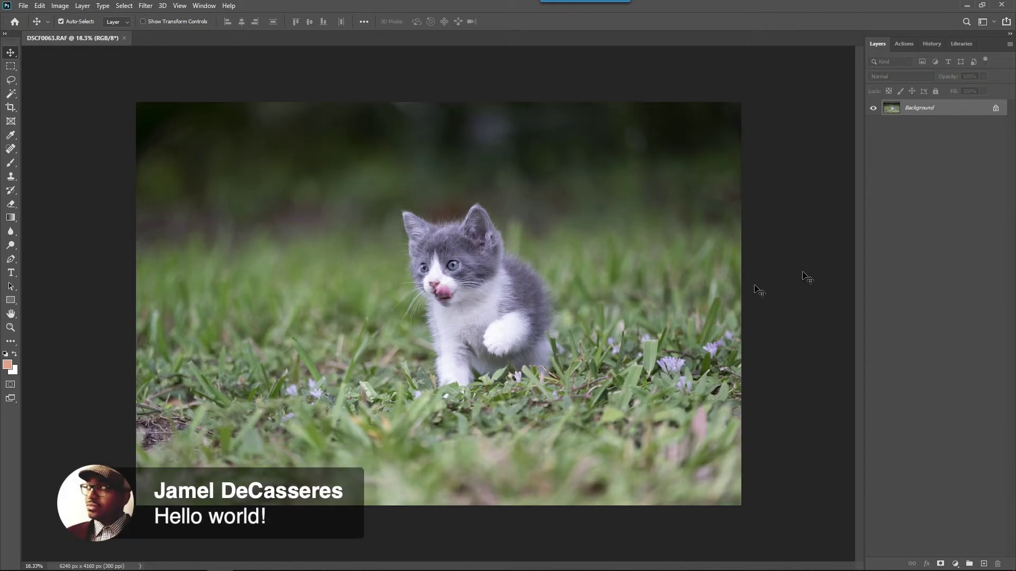
right_click(929, 104)
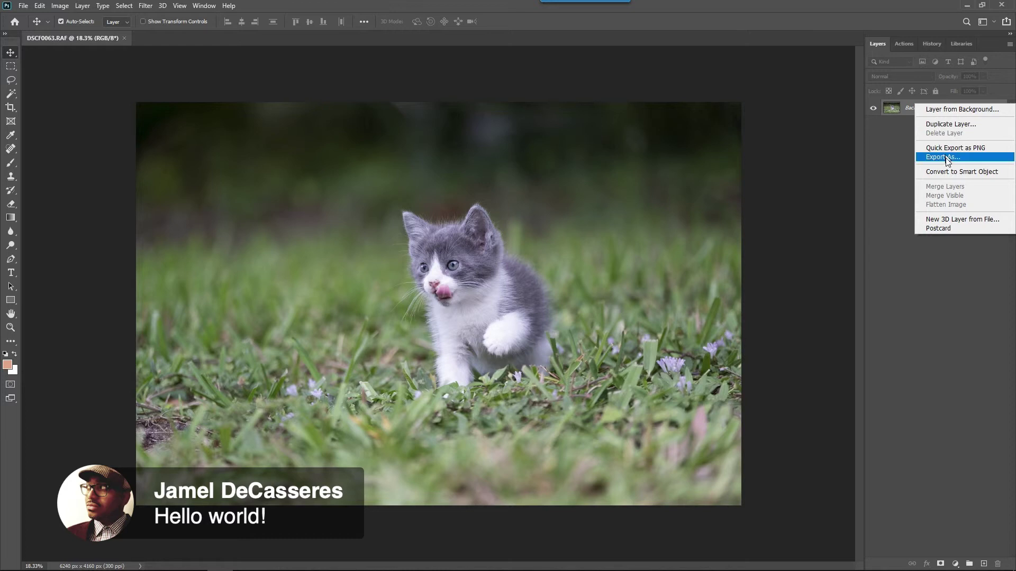
click(956, 174)
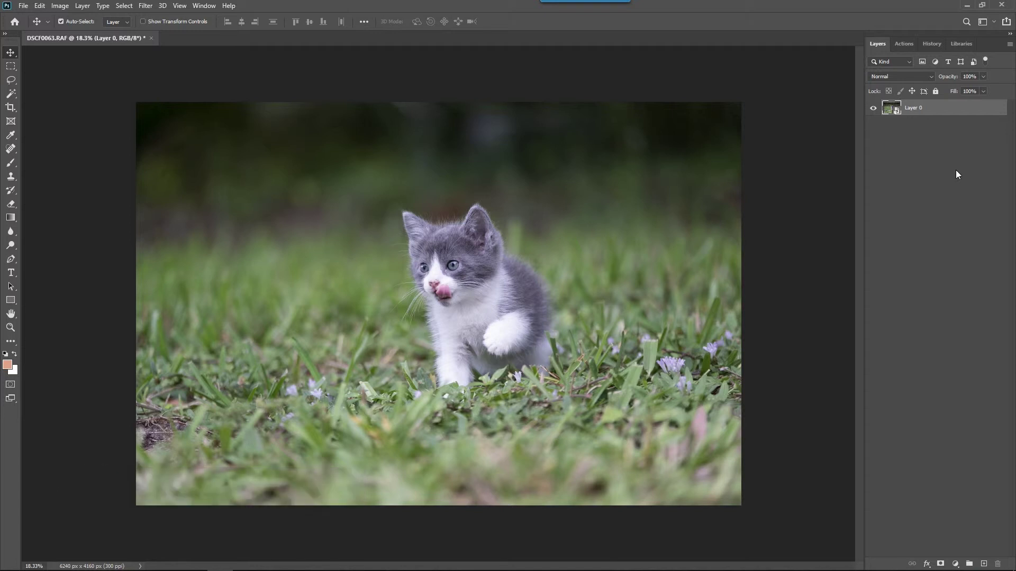
Step: Run the Skylum Software Luminar 4 filter on the smart object layer and switch to the Luminar 4 plug-in window
key(ctrl+0)
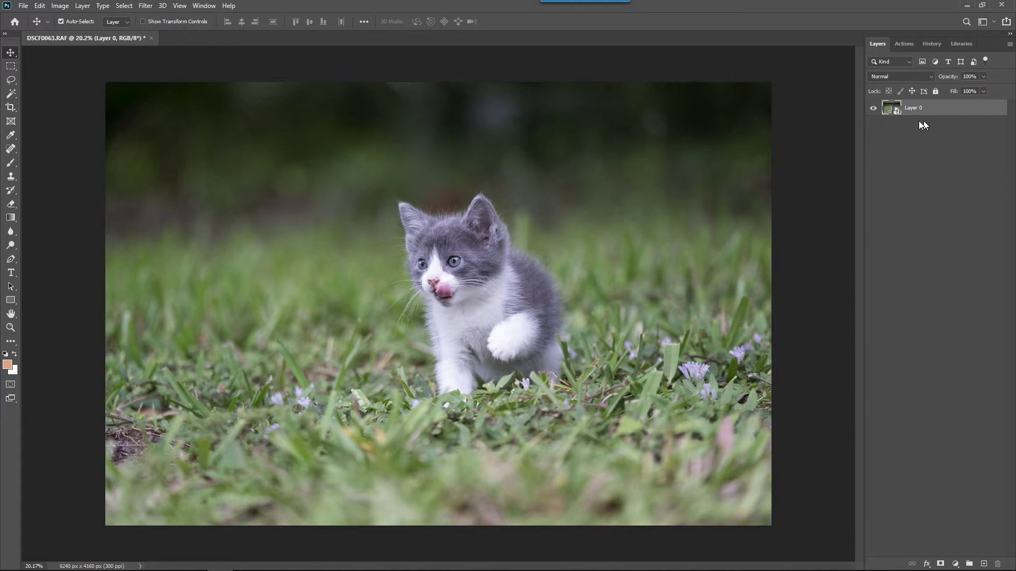
click(146, 6)
mouse_move(211, 233)
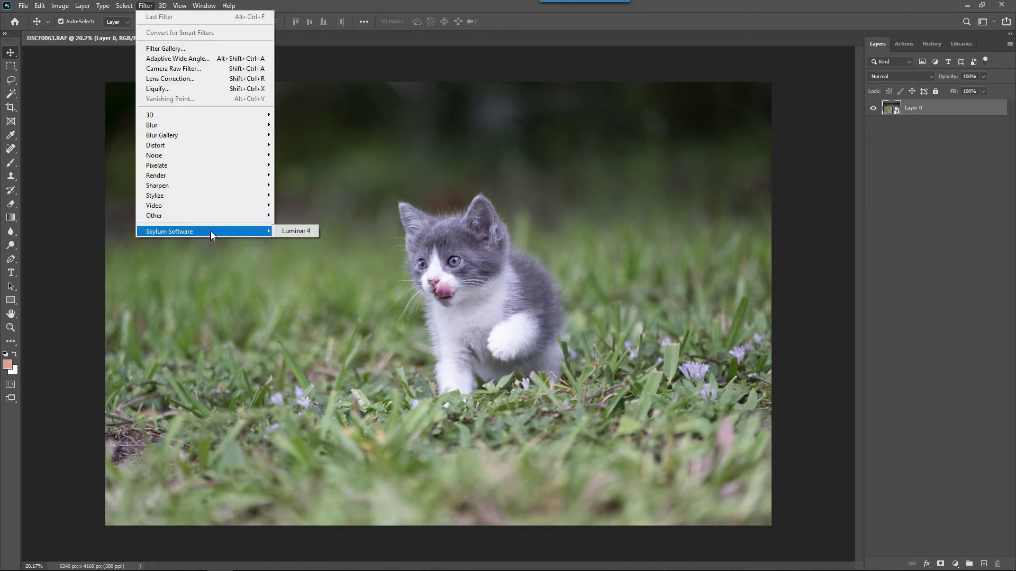
click(294, 231)
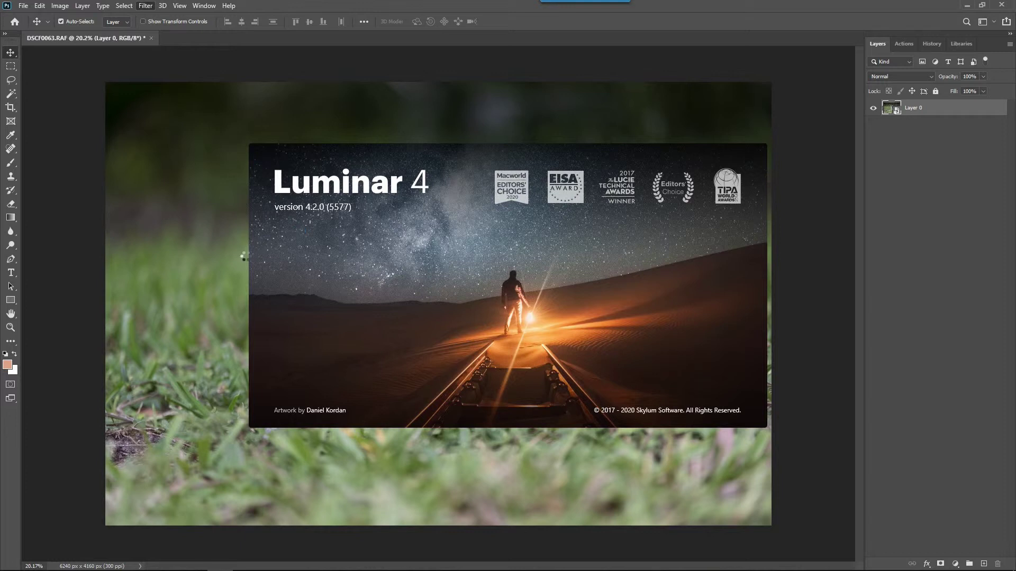
mouse_move(328, 569)
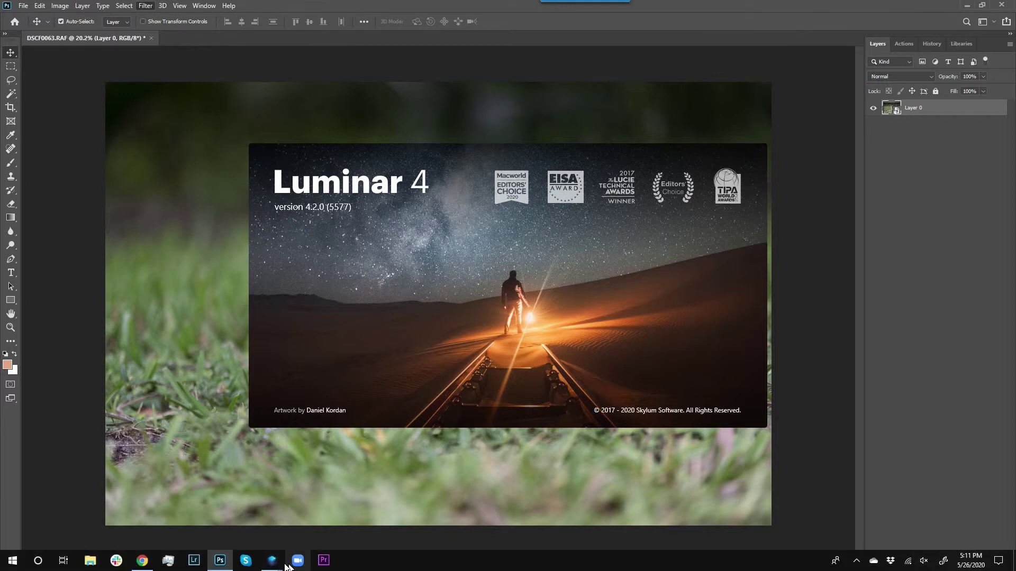
mouse_move(272, 566)
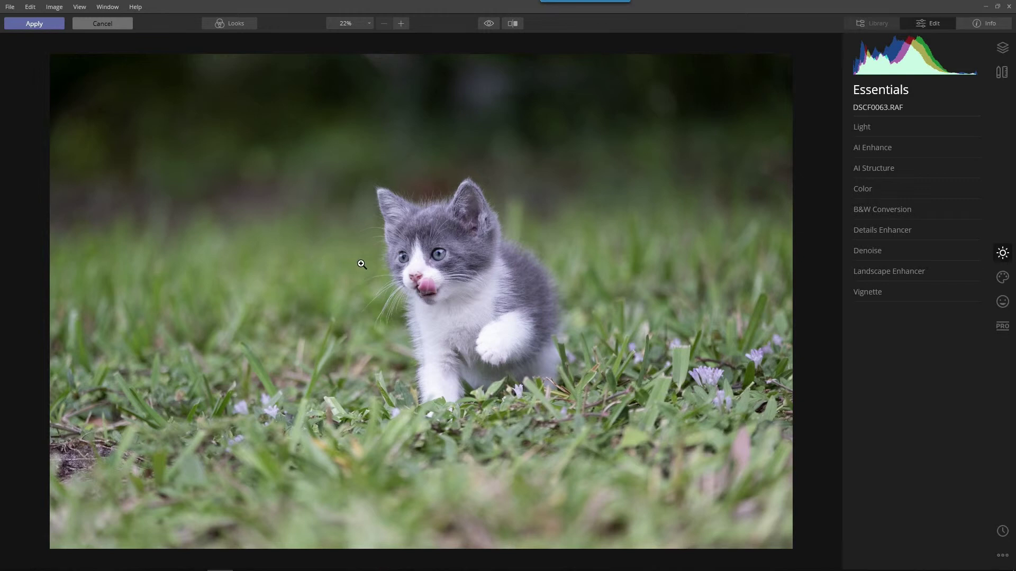
Step: Apply the Classic B&W look from the Essentials looks collection to the kitten photo
click(245, 26)
click(86, 496)
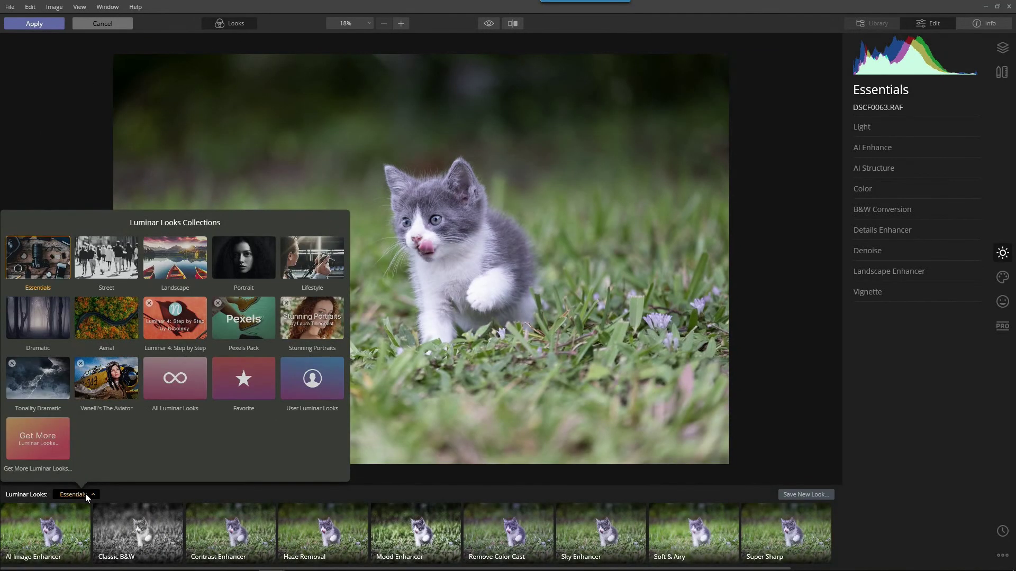
click(137, 529)
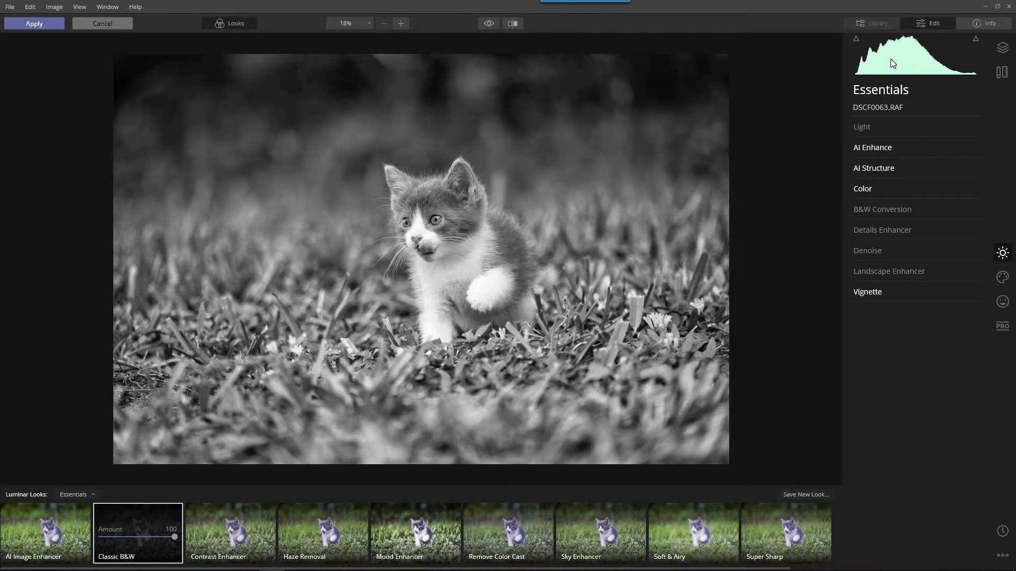
Step: Look through the Layers, Canvas and Creative tools available in the plug-in and return to the Essentials tools
click(1003, 53)
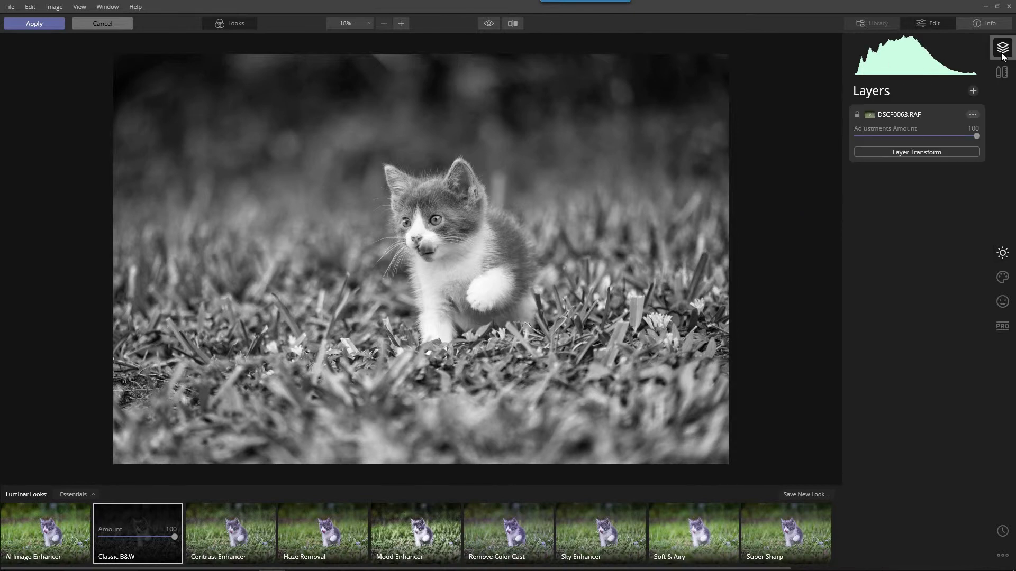
click(1002, 74)
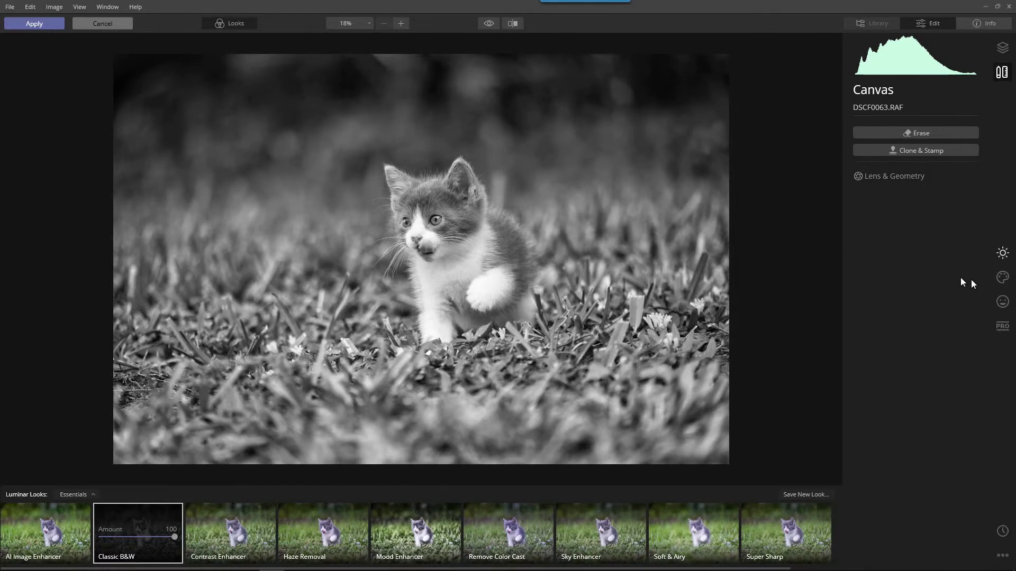
click(1001, 277)
click(997, 253)
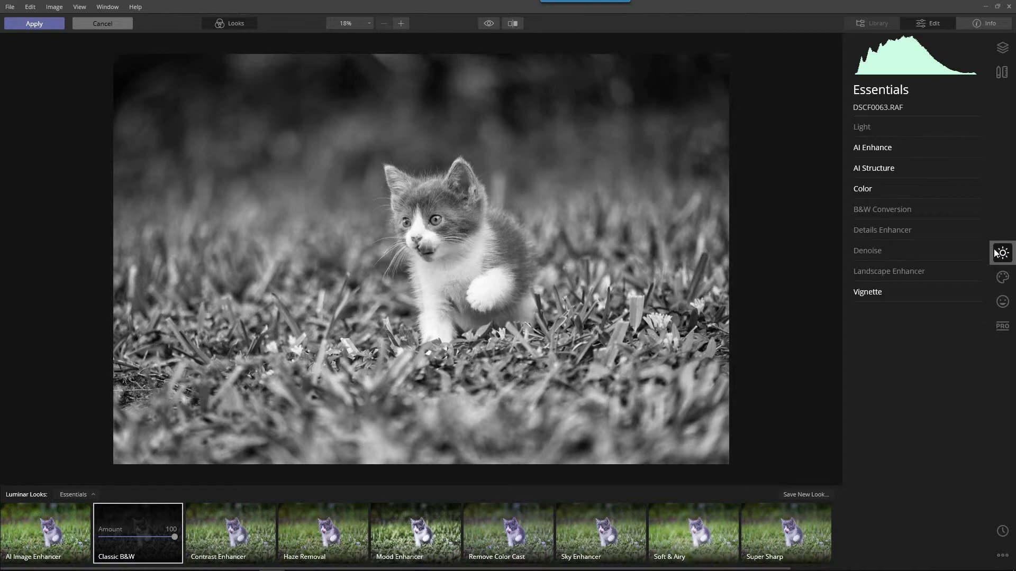
Step: Set Details Enhancer to 32 for small details, 49 for medium details and 16 for large details
click(915, 230)
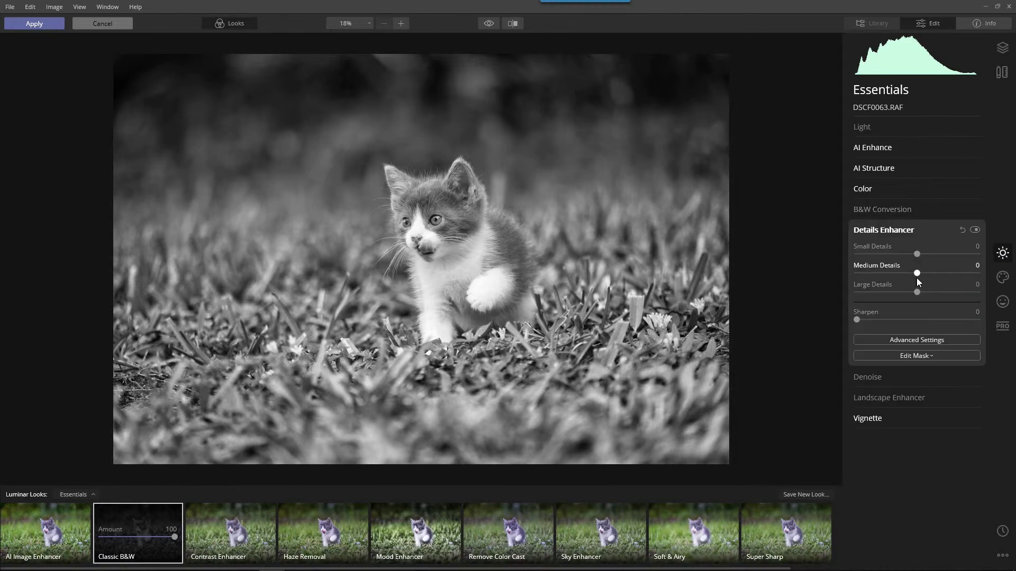
drag(916, 273, 946, 274)
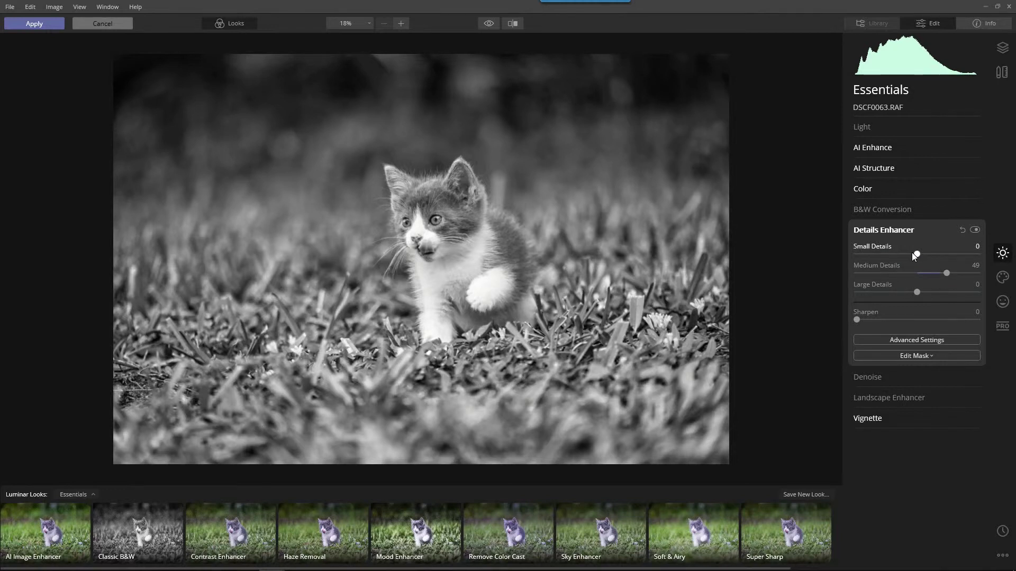
drag(915, 254, 936, 254)
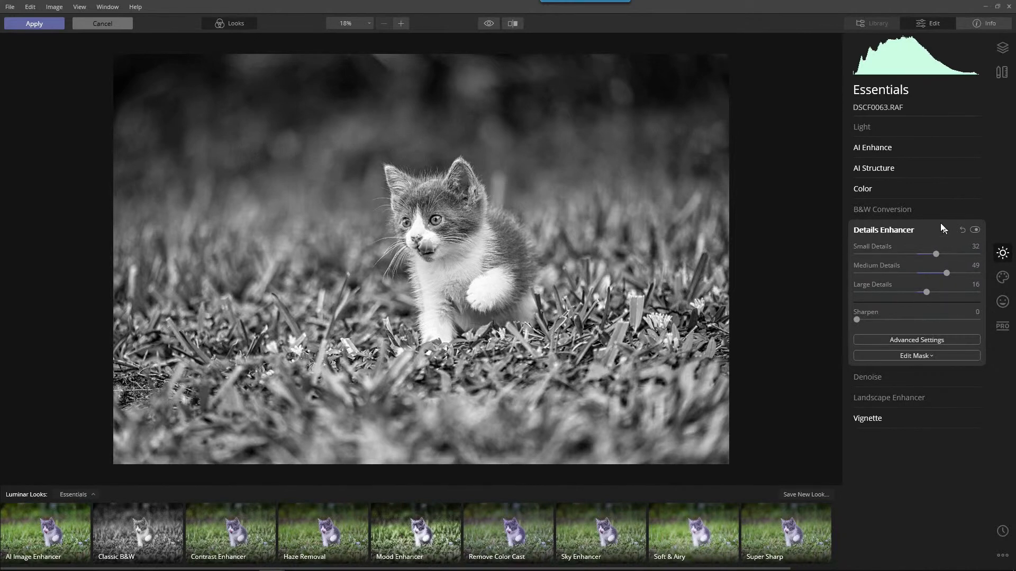
Step: Set the AI Structure amount to about 2 and apply the Luminar edits to the Photoshop smart object
click(873, 168)
drag(885, 200, 914, 195)
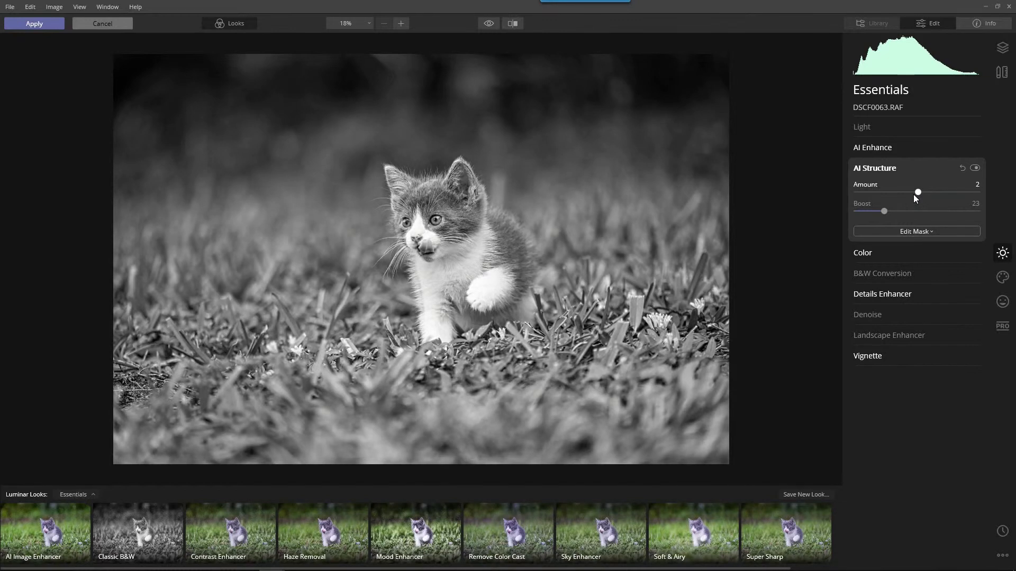
click(30, 26)
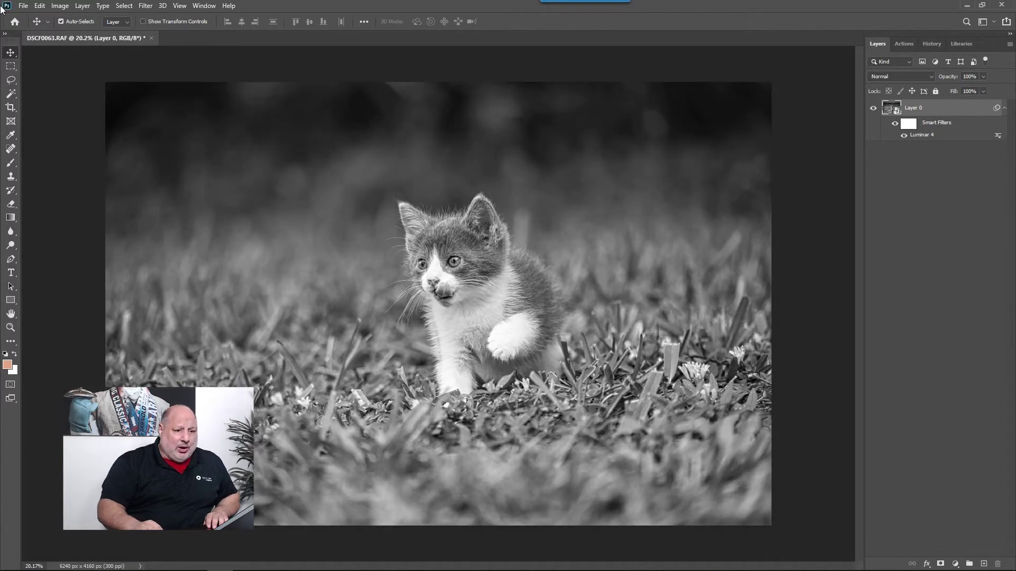
Step: Quit Photoshop without saving the document and, from Luminar 4, show the kitten photo's source file in File Explorer
click(998, 5)
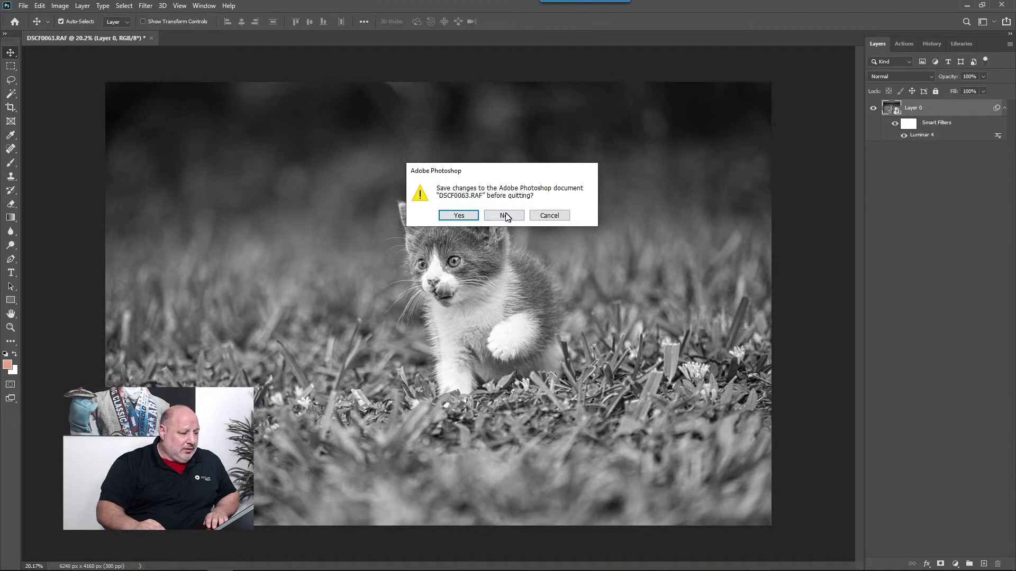
click(505, 215)
right_click(492, 217)
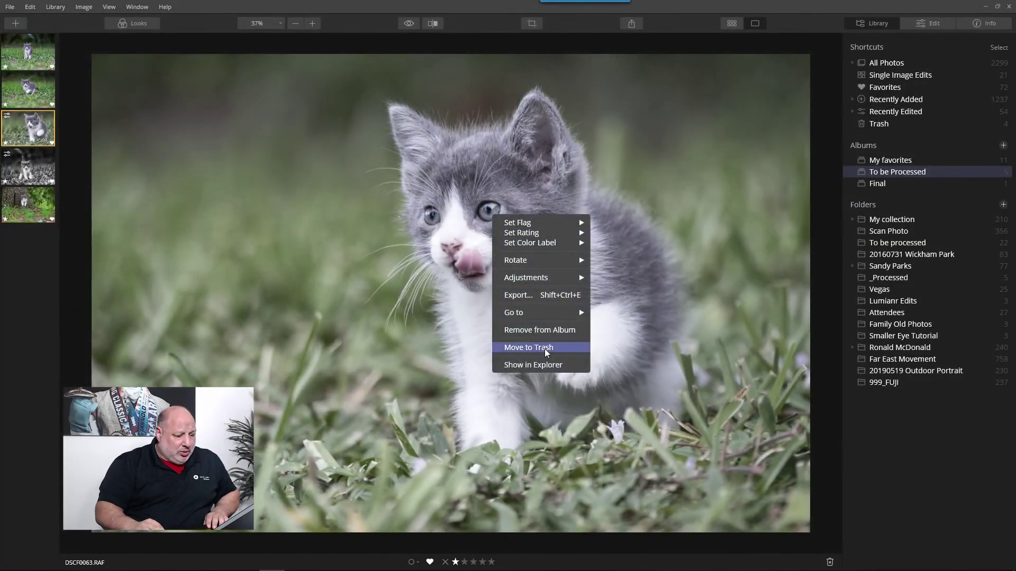
click(547, 365)
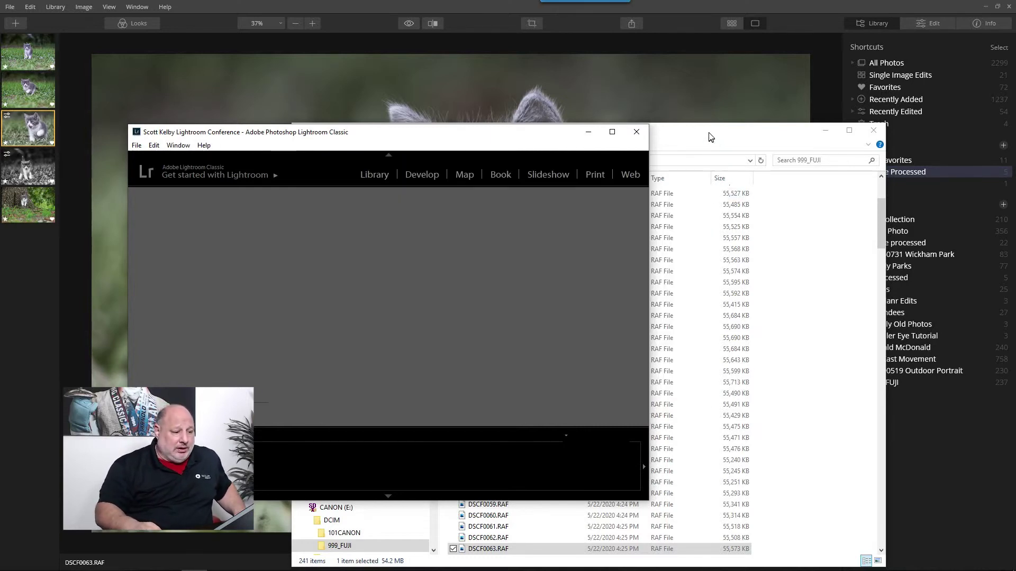
Step: Bring DSCF0063.RAF from File Explorer into Lightroom Classic, maximize its window and import the photo as a copy
drag(709, 133, 919, 139)
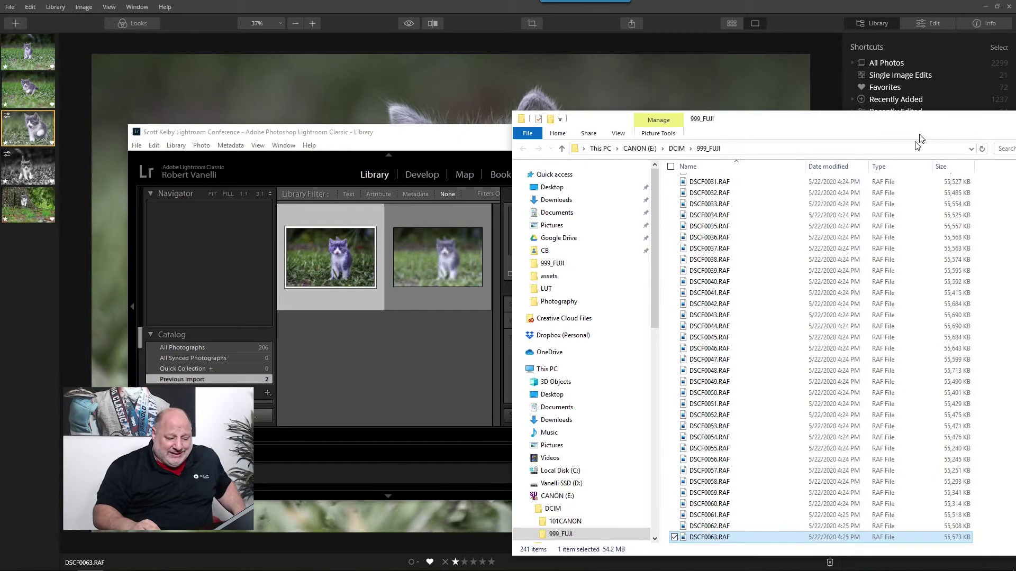
drag(709, 537, 437, 352)
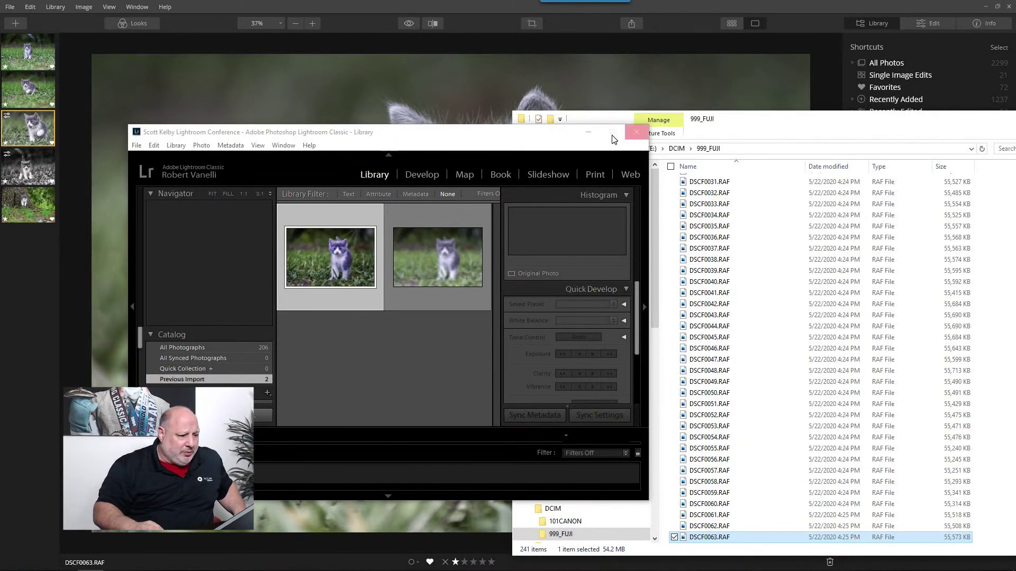
click(612, 132)
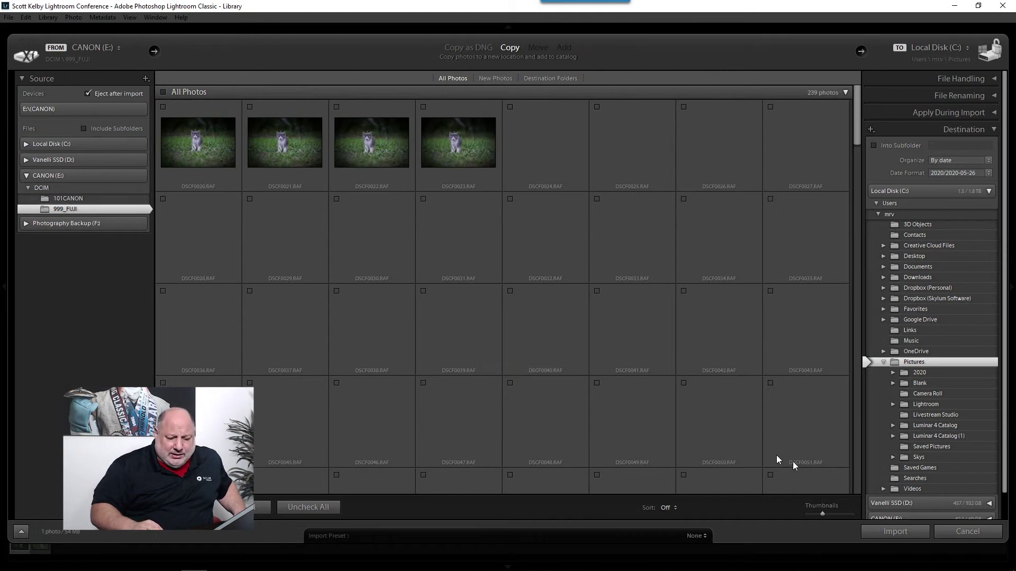
click(881, 531)
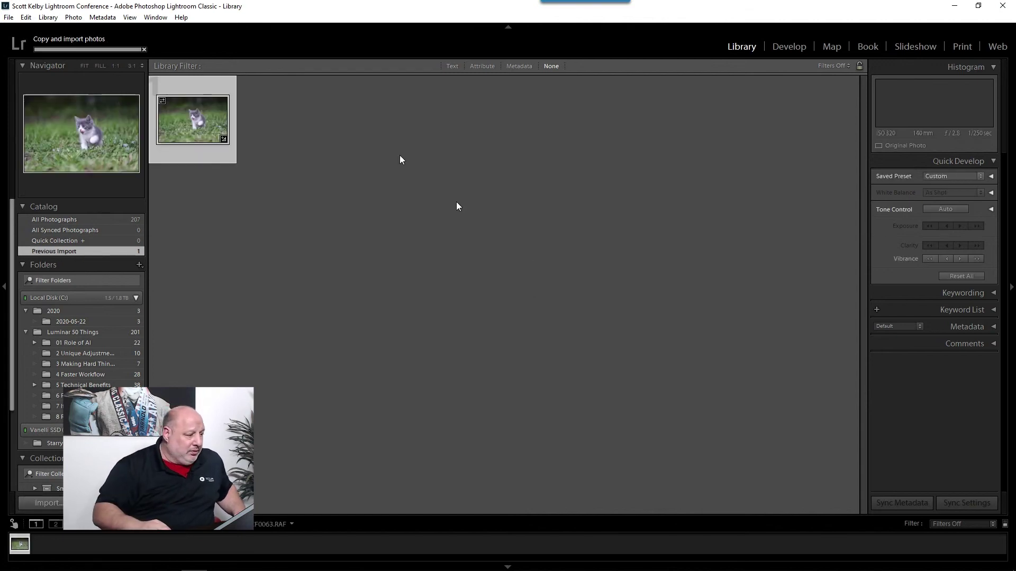
Step: Open the imported photo in Develop and crop it around the kitten to about 3394 x 2263 with the original aspect ratio locked
double_click(205, 116)
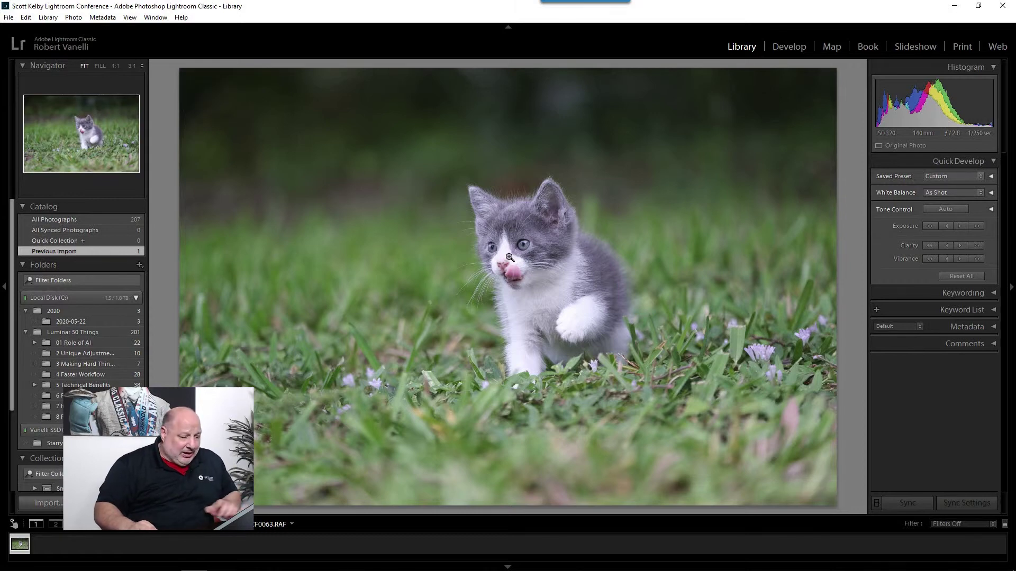
key(d)
key(r)
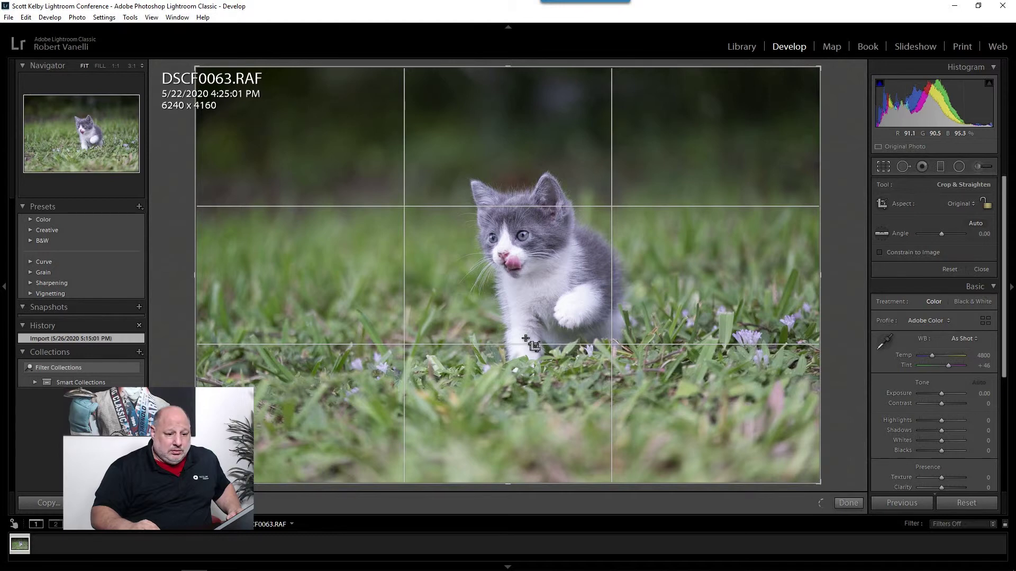
click(985, 204)
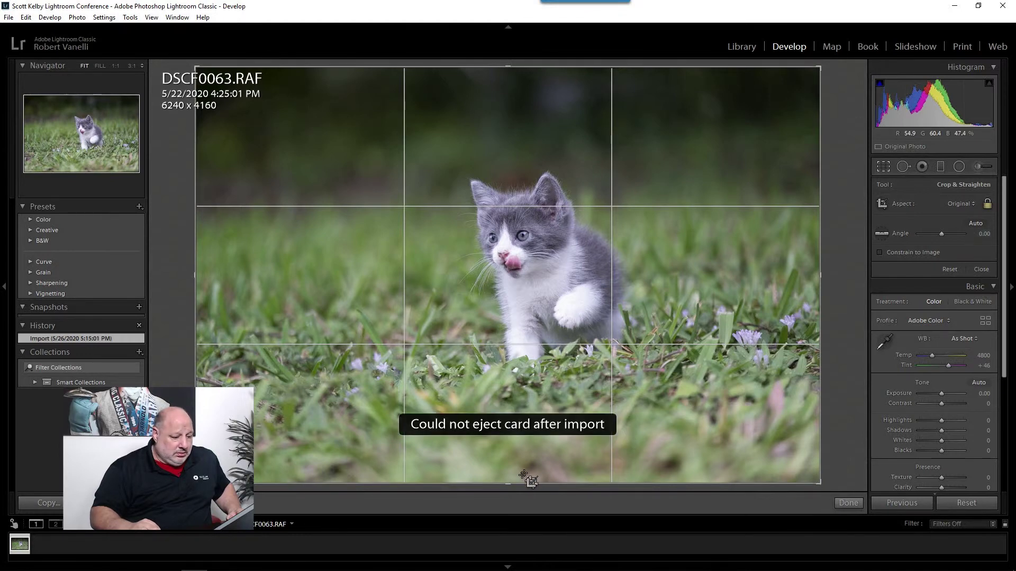
drag(512, 482, 517, 432)
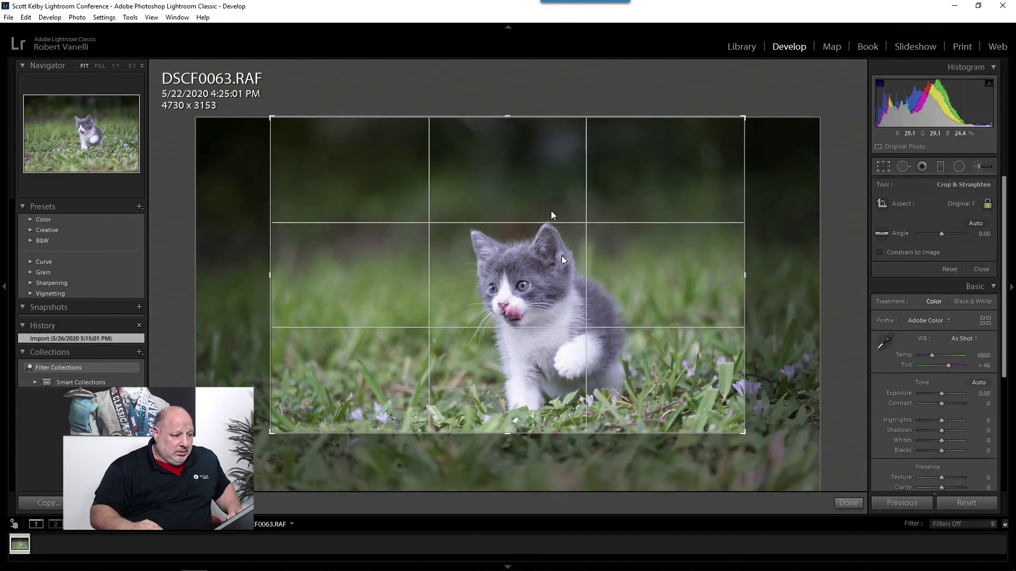
drag(505, 116, 505, 158)
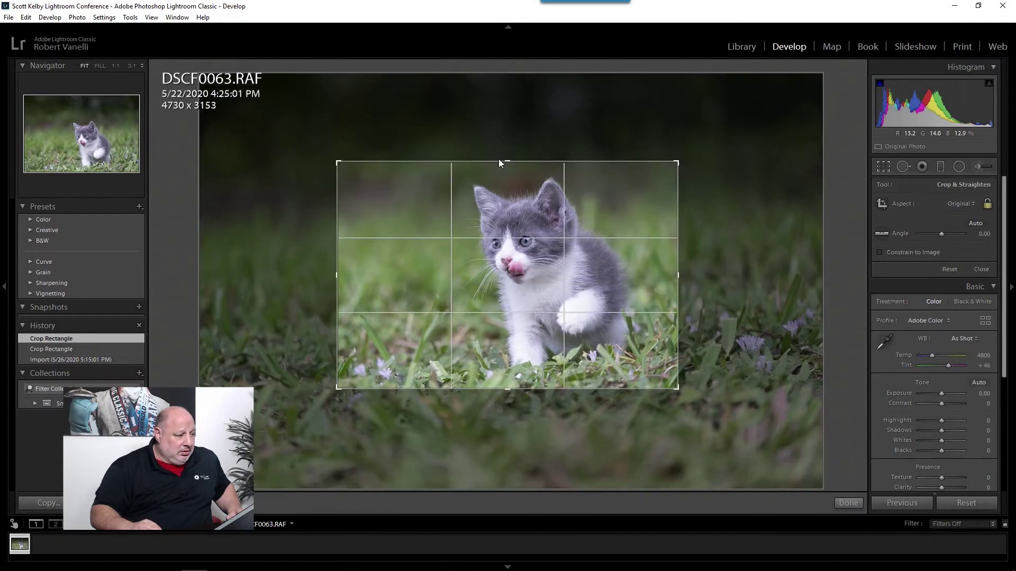
drag(549, 285, 552, 293)
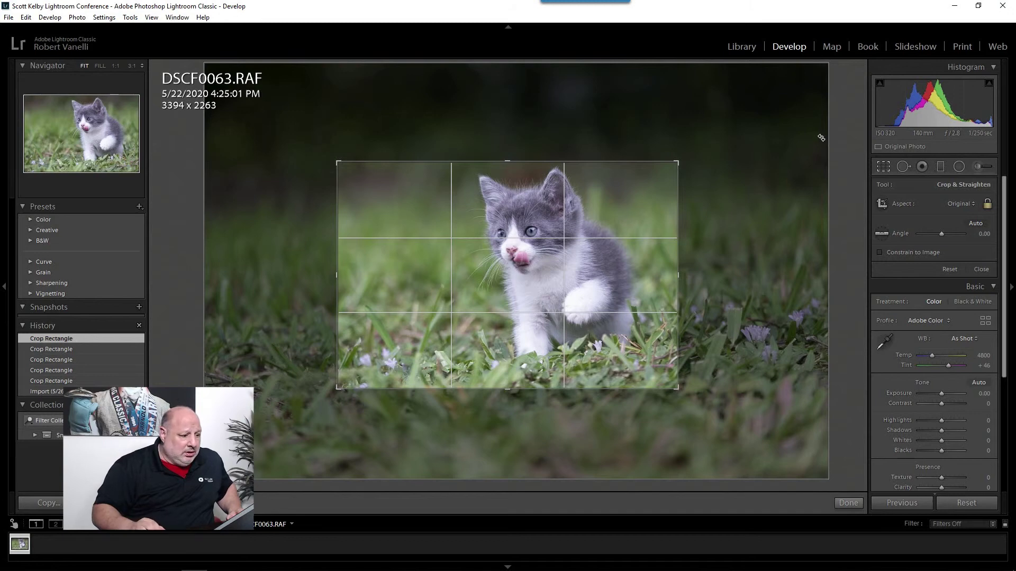
key(Return)
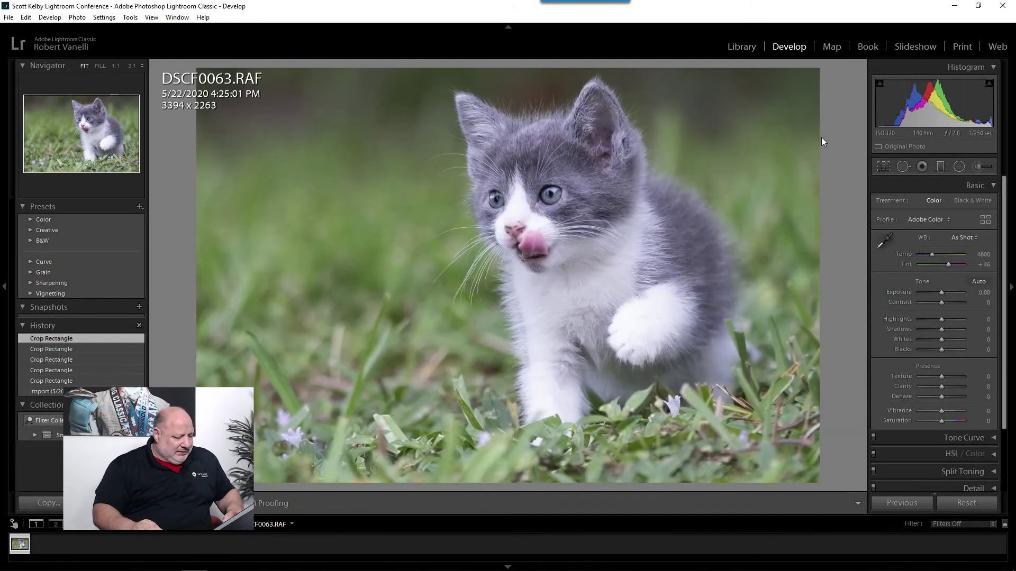
Step: Reopen the crop and reposition the kitten slightly within the frame
key(r)
mouse_move(592, 270)
mouse_down()
mouse_move(582, 272)
mouse_move(592, 272)
mouse_up()
key(Return)
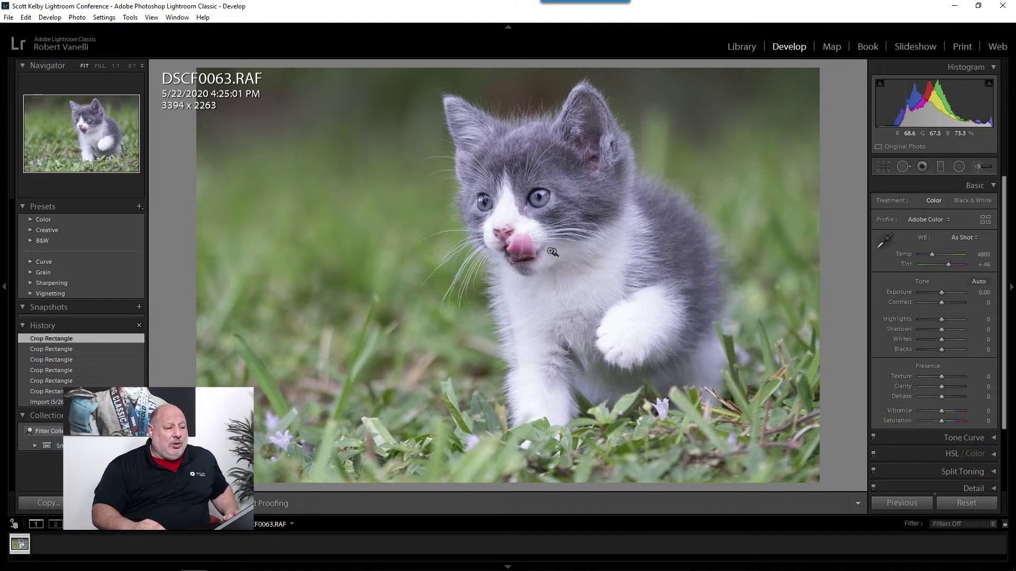
Step: Switch to Luminar 4, check its plug-in installation status for the Adobe applications, and return to Lightroom Classic
right_click(463, 157)
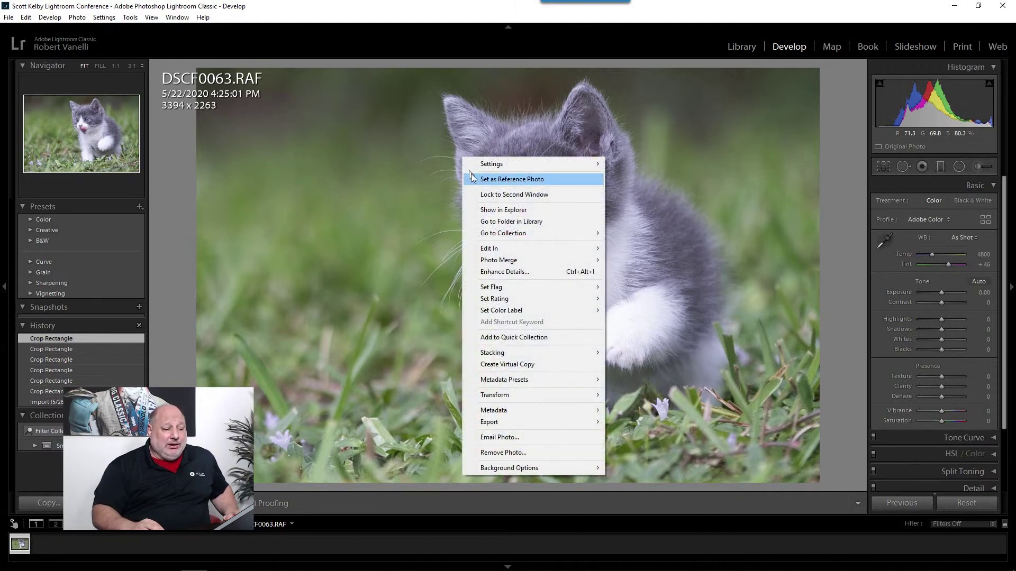
mouse_move(526, 250)
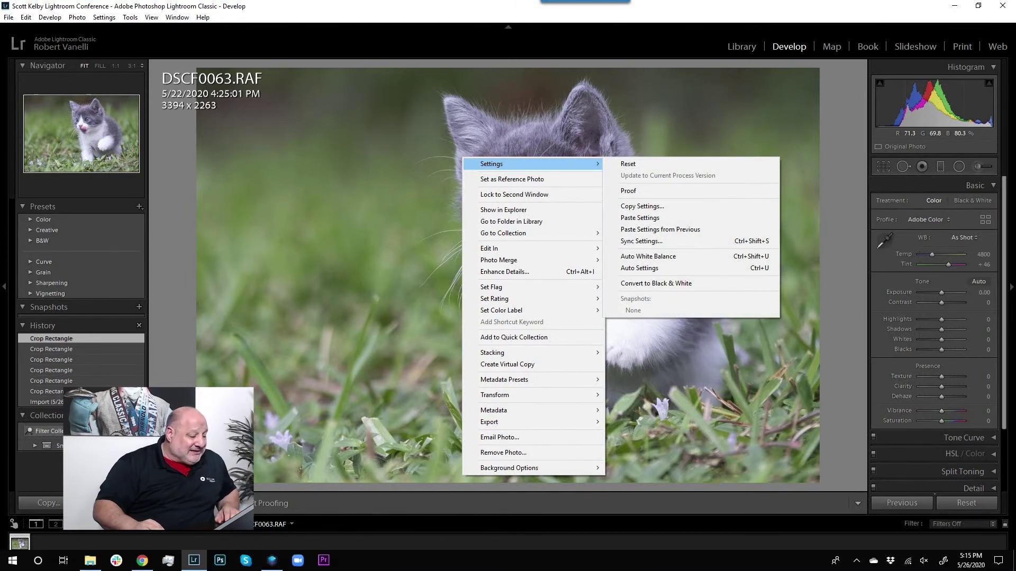
click(271, 560)
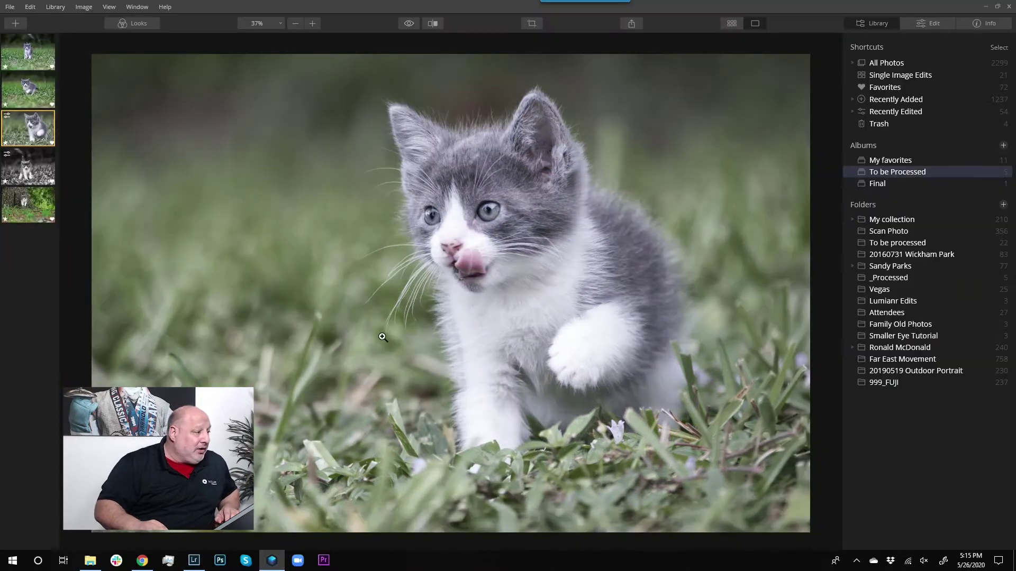
click(10, 6)
click(51, 132)
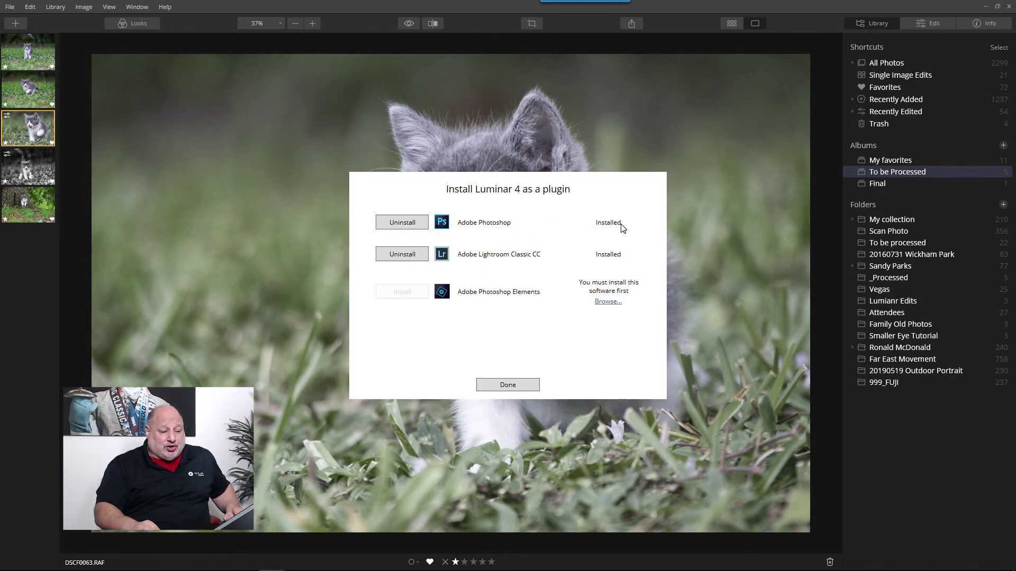
click(512, 384)
key(alt+Tab)
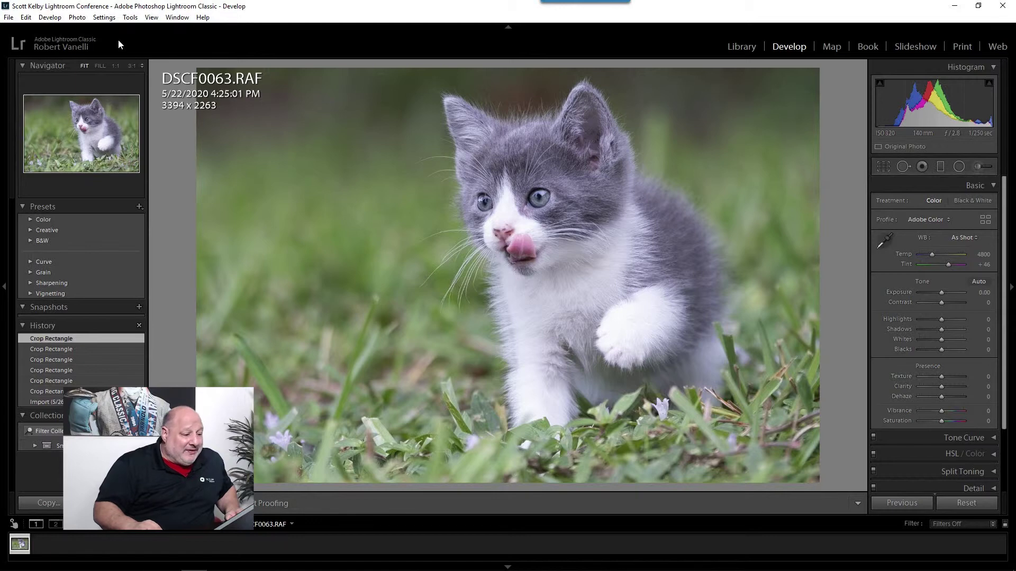
Step: Check the photo's Edit In choices and review the External Editing preferences for Luminar 4
right_click(416, 214)
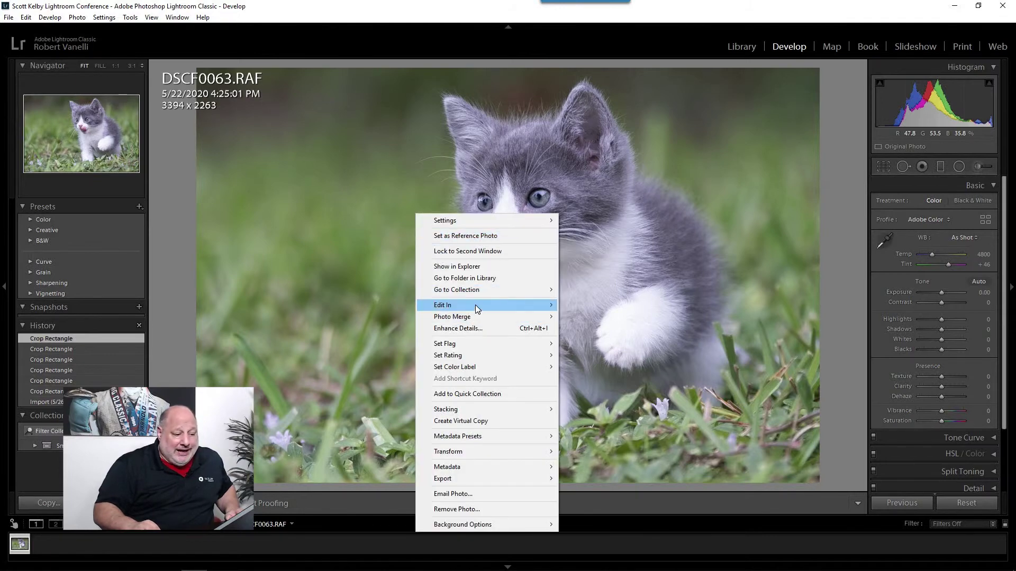
mouse_move(475, 304)
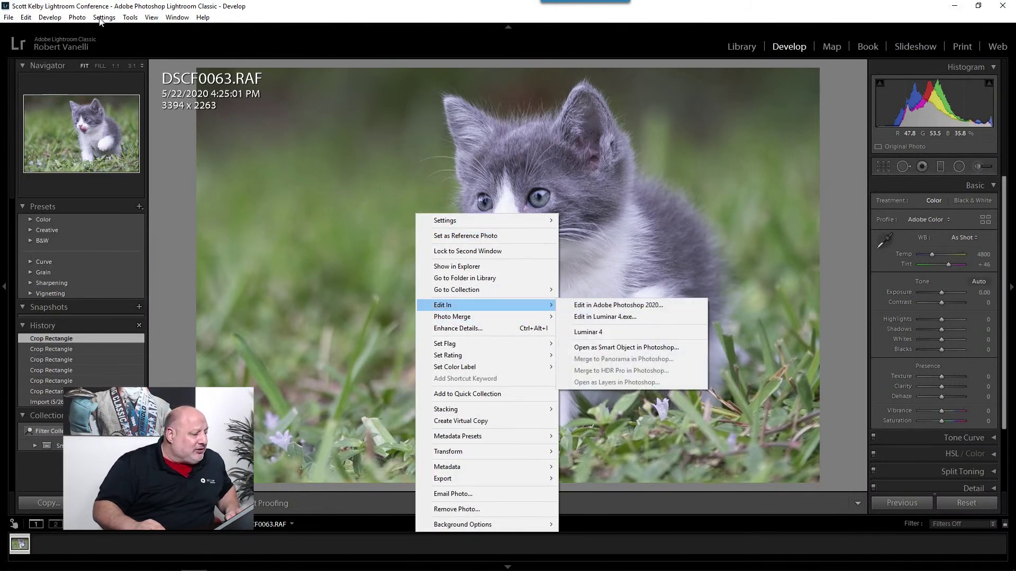
click(26, 17)
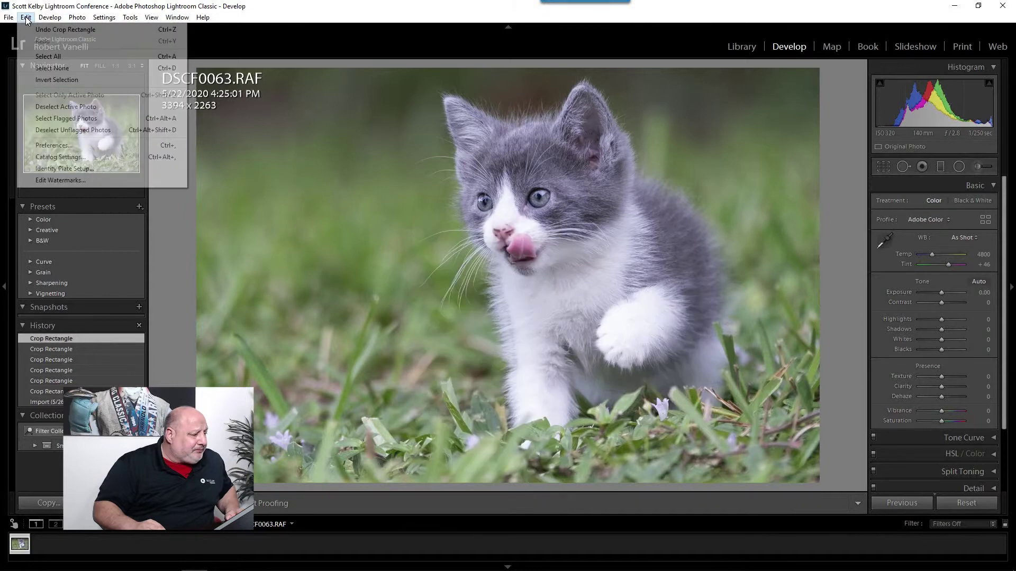
click(73, 145)
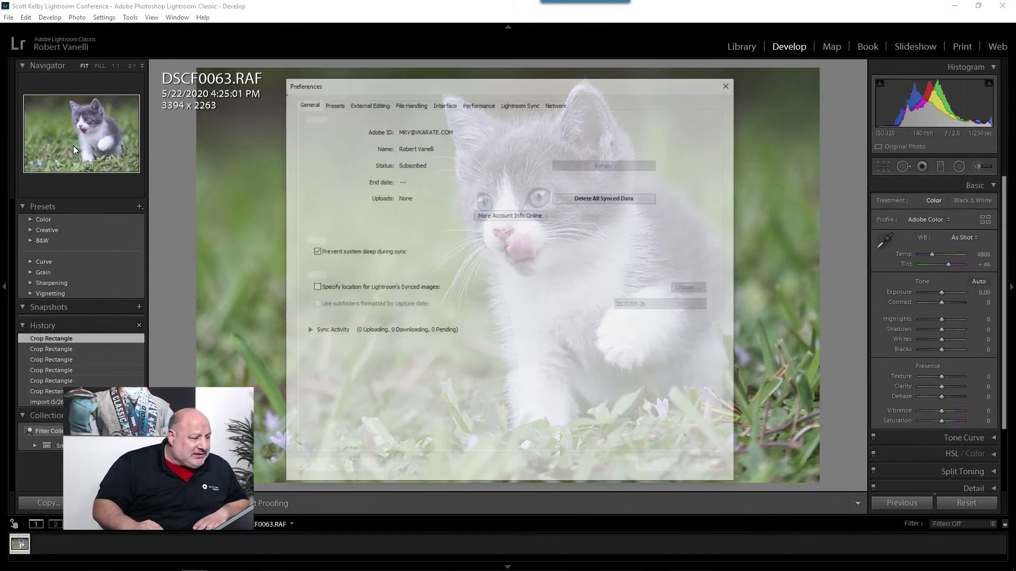
click(368, 103)
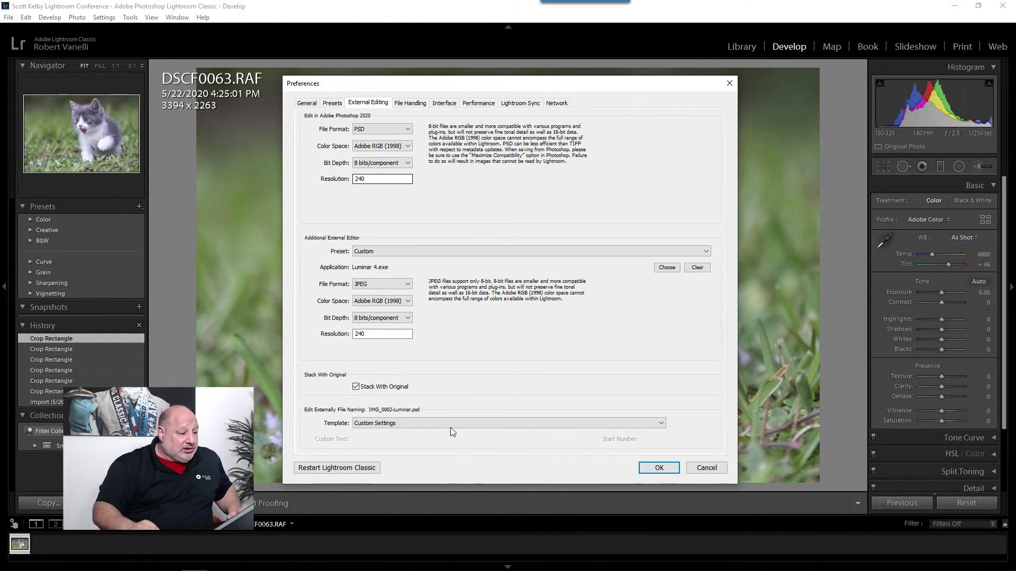
click(656, 469)
Step: Edit a copy with Lightroom adjustments in Luminar 4 as an 8-bit JPEG in Adobe RGB (1998) at 240 resolution
right_click(513, 253)
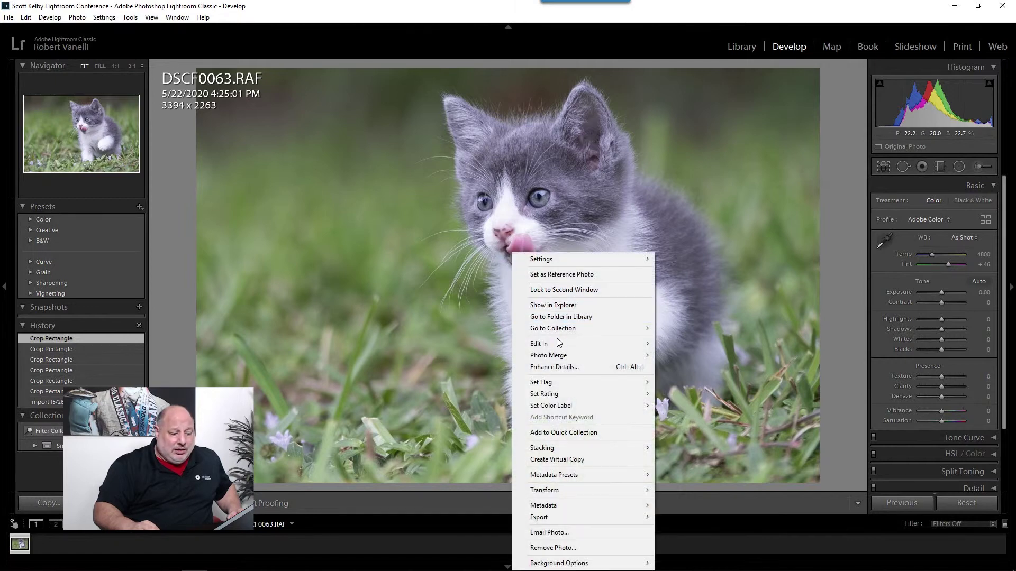
mouse_move(558, 344)
click(687, 358)
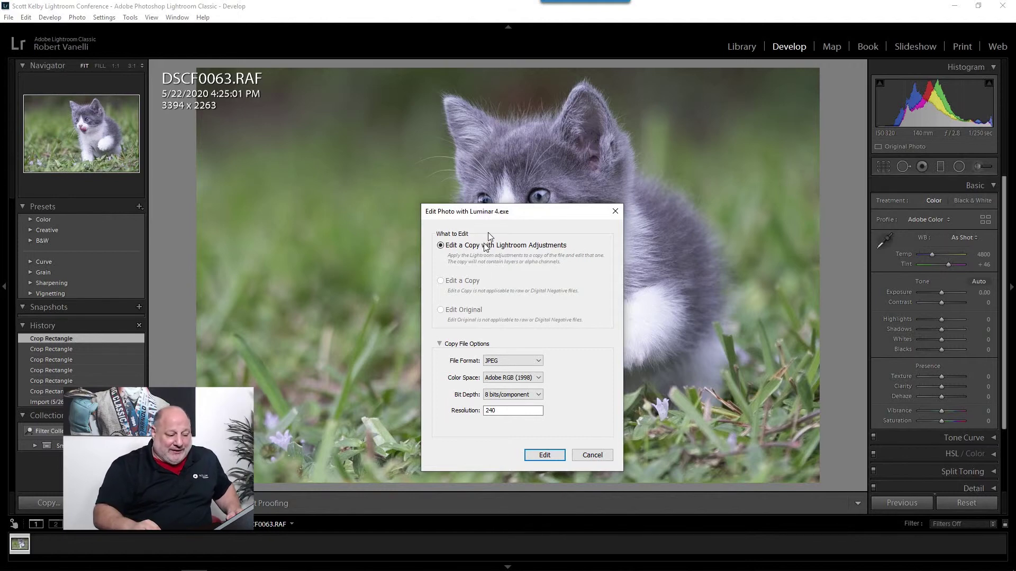
click(545, 456)
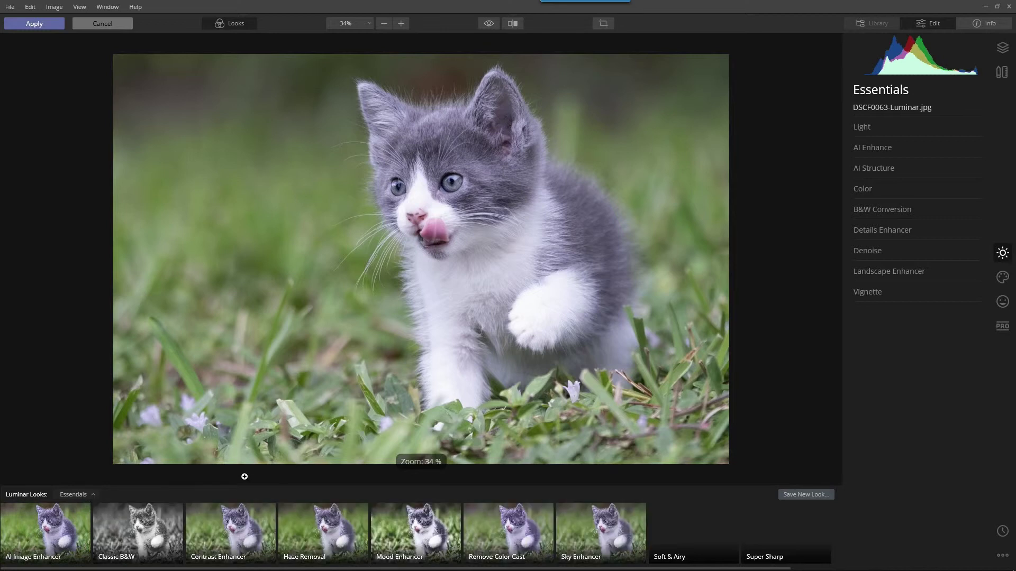
Step: Apply the Contrast Enhancer look to the kitten copy, compare it with the original and apply the edit back to Lightroom
click(148, 520)
click(212, 511)
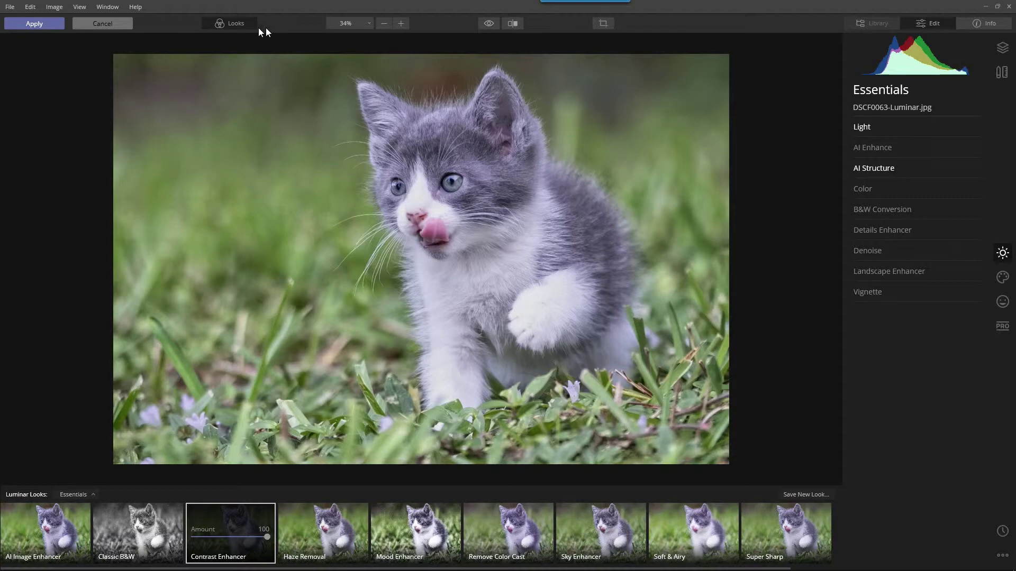
click(487, 24)
click(487, 25)
click(29, 24)
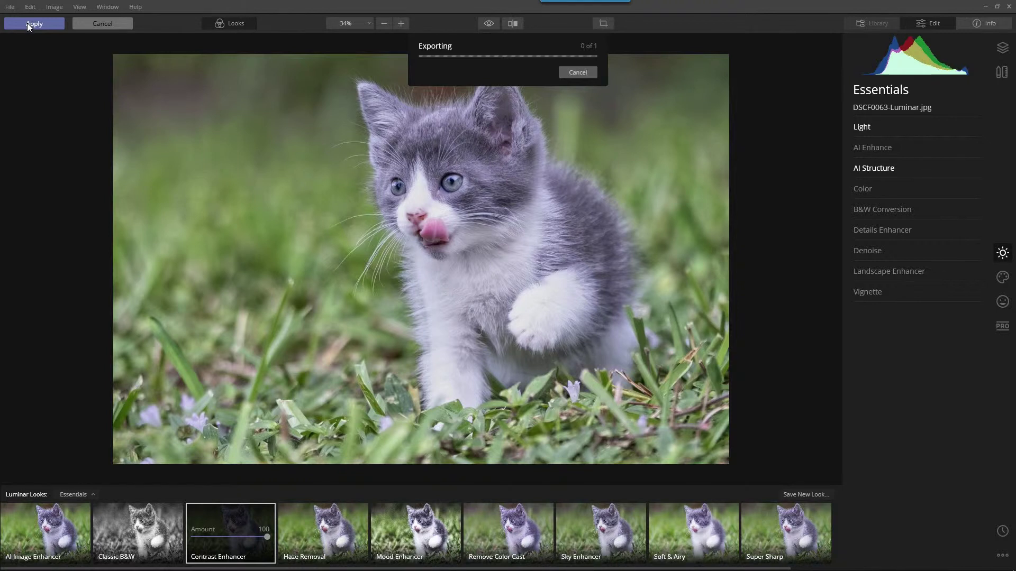